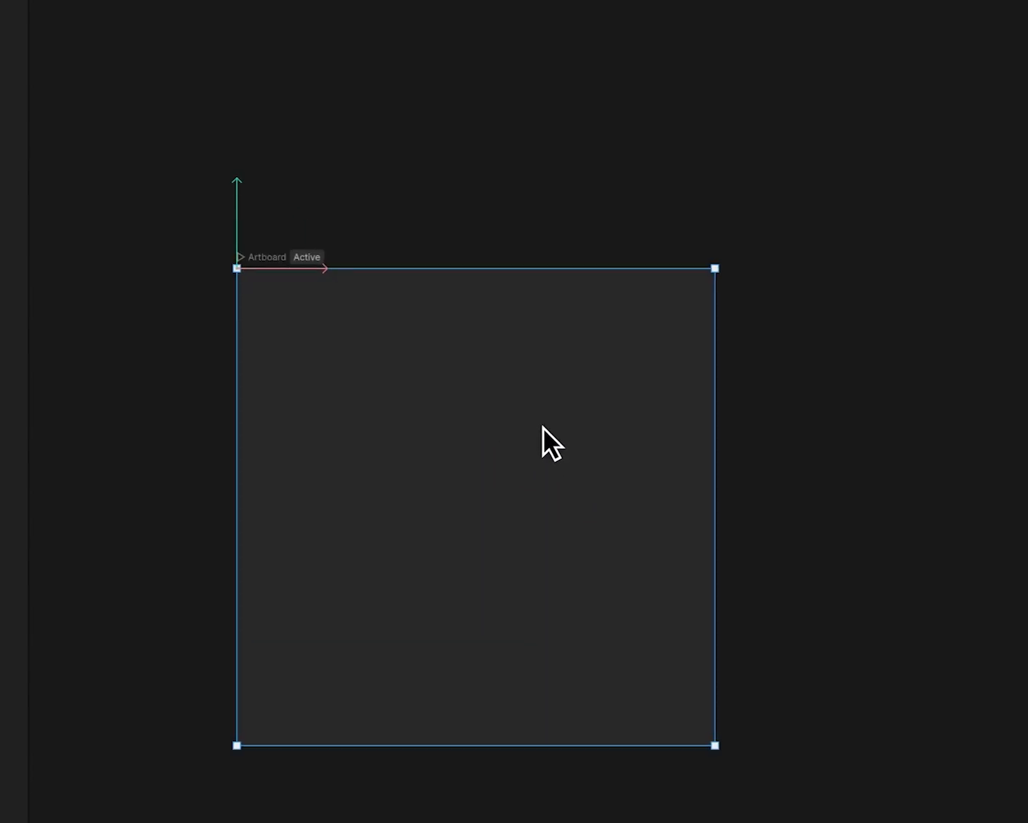
# - Rename the artboard as Icon
pyautogui.doubleClick(259, 257)
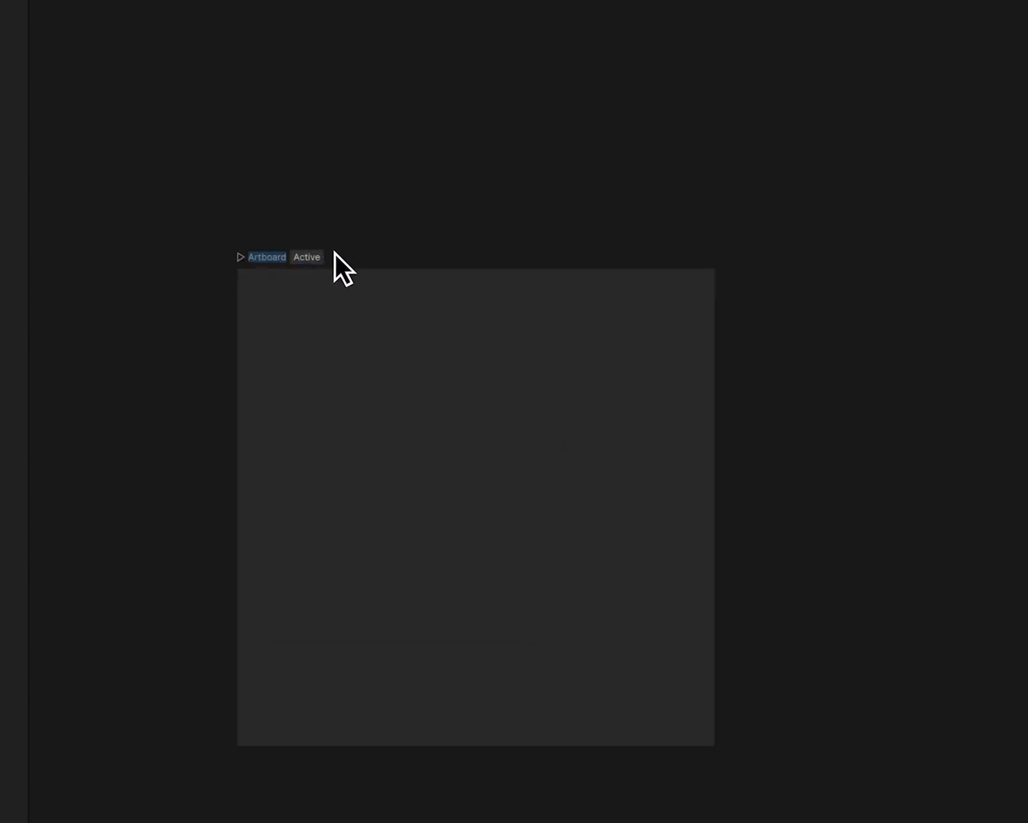
pyautogui.write('Icon')
pyautogui.press('Return')
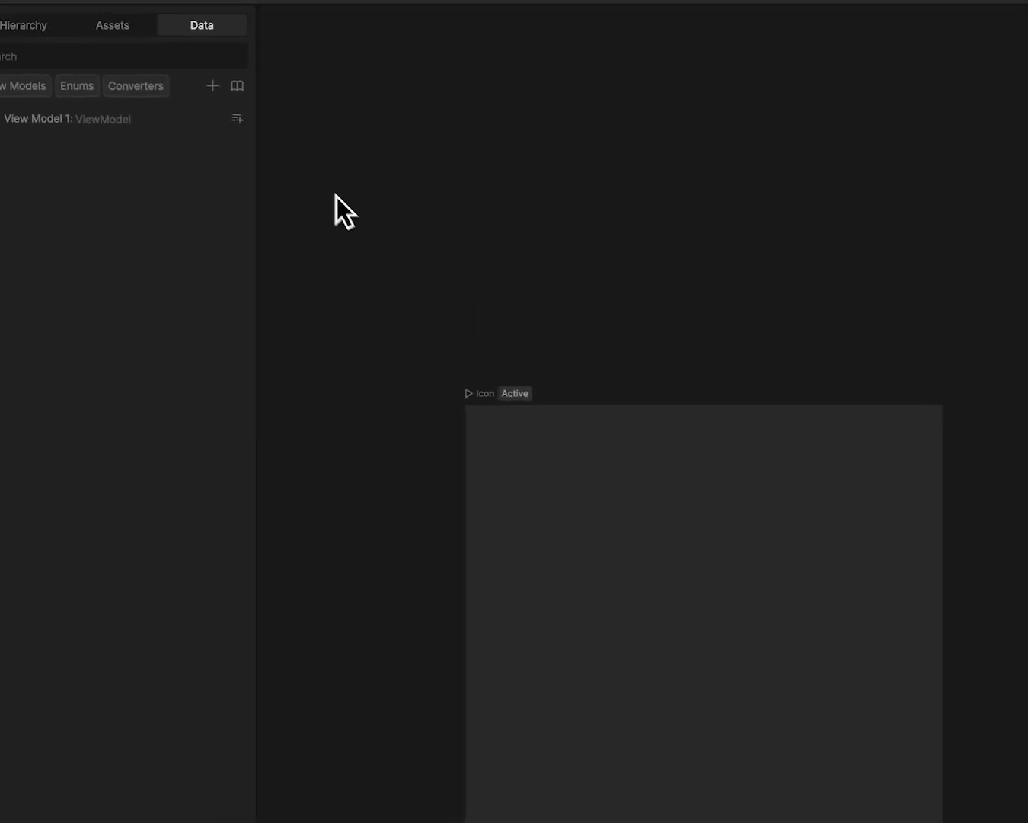
# - Rename the view model as IconVM
pyautogui.doubleClick(21, 121)
pyautogui.write('Icon')
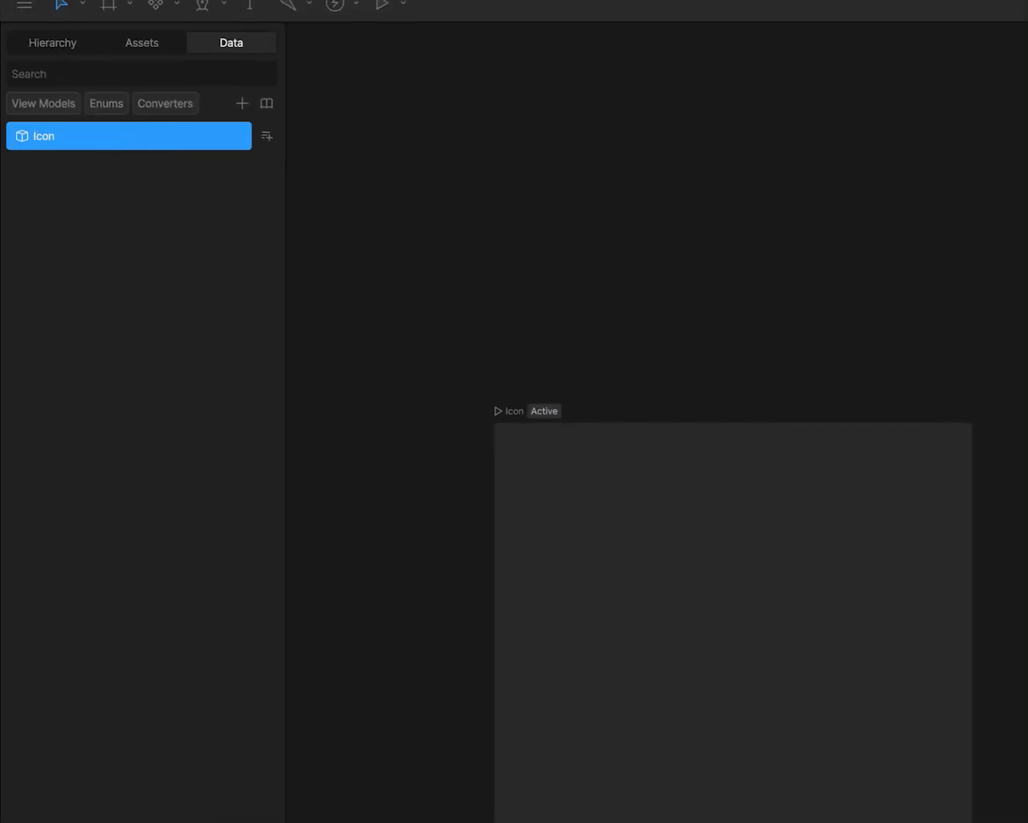
pyautogui.write('VM')
pyautogui.press('Return')
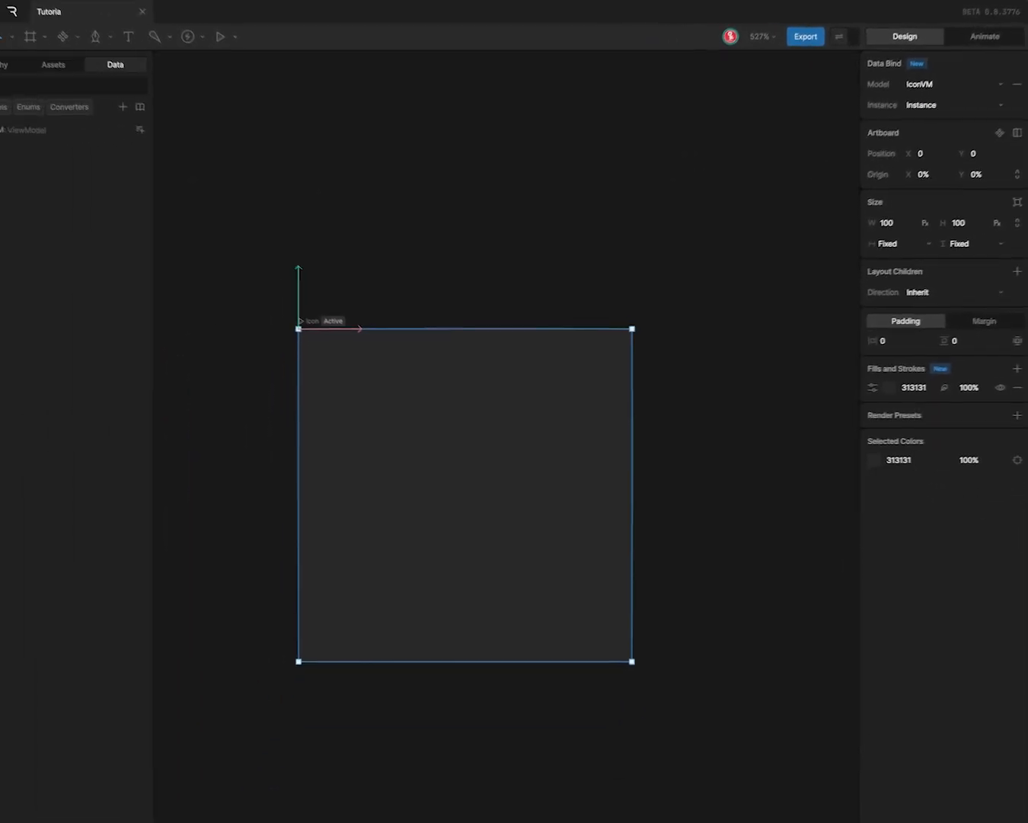
# - Place the tree asset on the Icon artboard and centre it horizontally and vertically
pyautogui.click(7, 64)
pyautogui.click(51, 69)
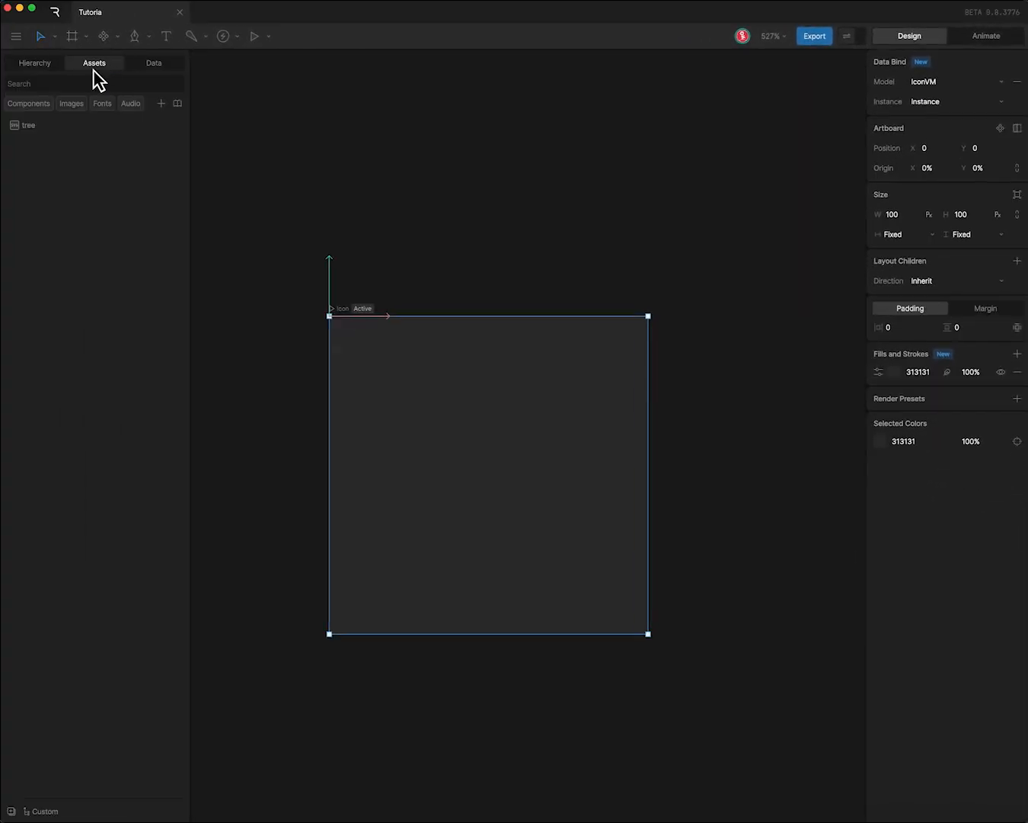
pyautogui.click(1, 129)
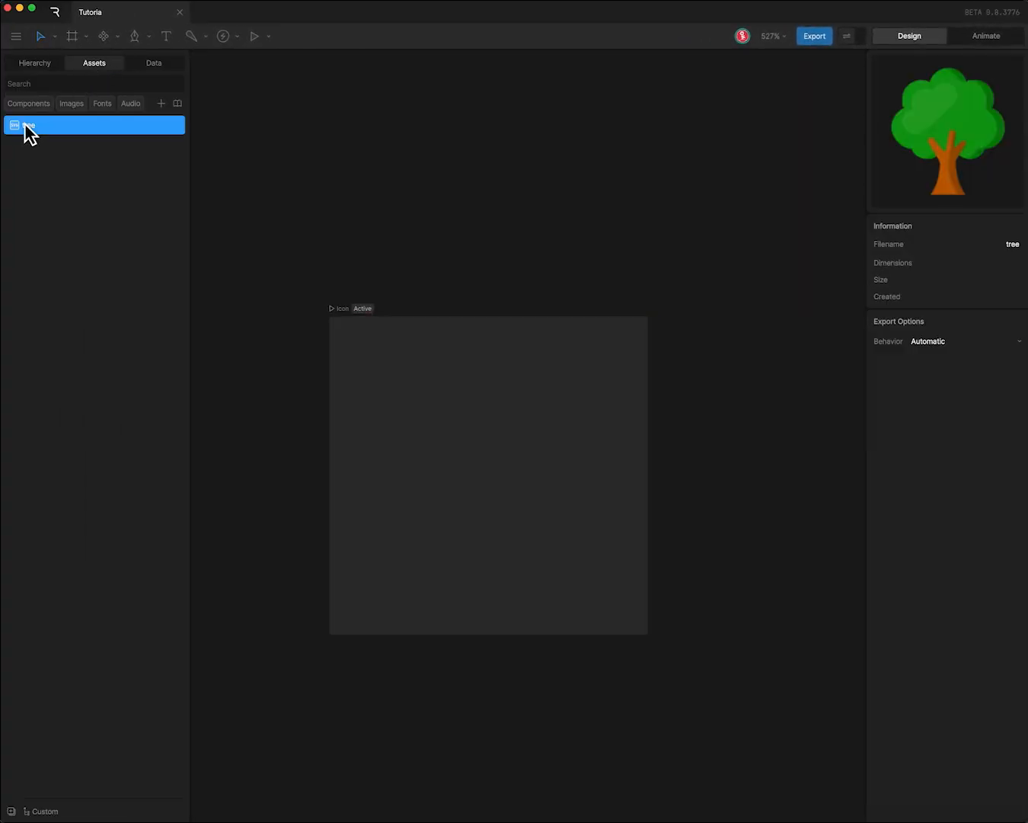
pyautogui.moveTo(29, 134); pyautogui.dragTo(653, 476)
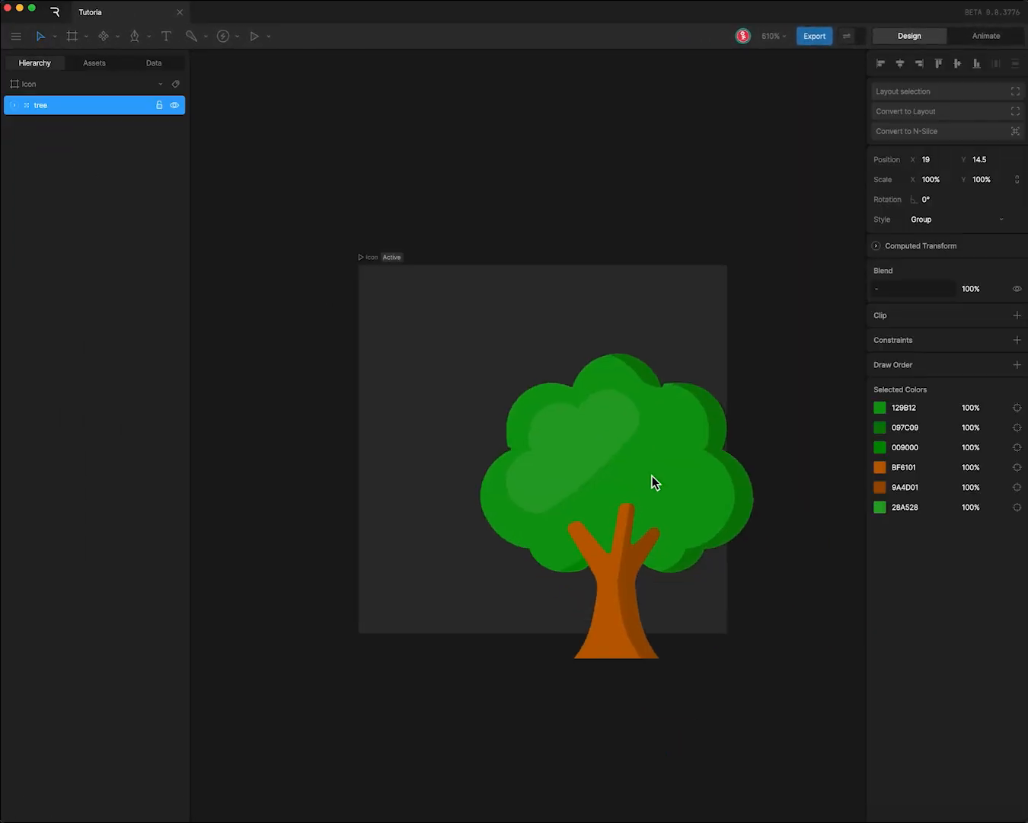
pyautogui.click(901, 63)
pyautogui.click(958, 64)
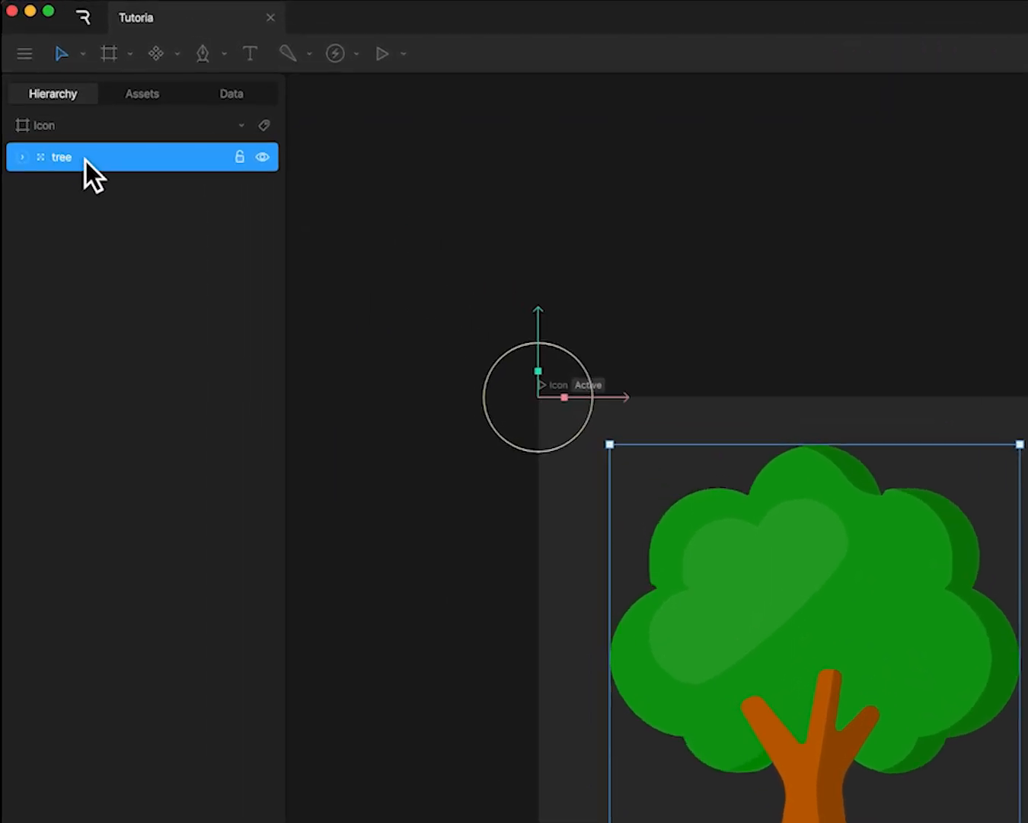
# - Wrap the tree in a group and name the group Active
pyautogui.press('super+g')
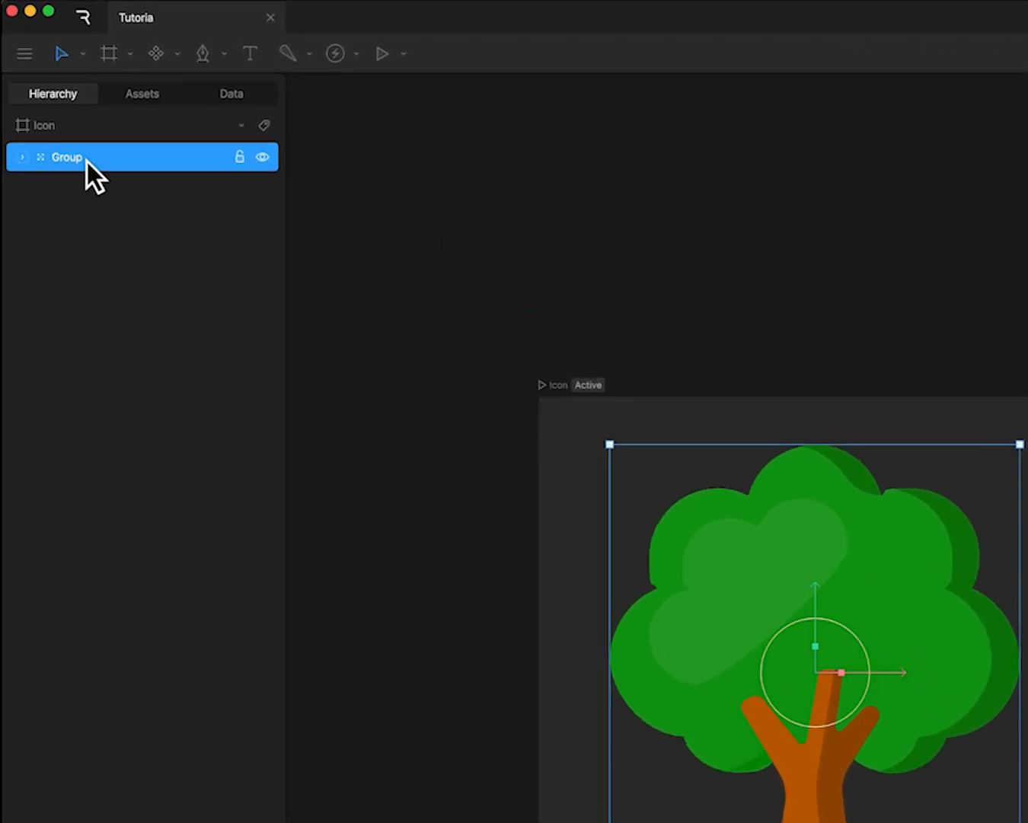
pyautogui.doubleClick(86, 159)
pyautogui.write('Active')
pyautogui.press('Return')
# - Duplicate the Active group and rename the copy as Passive
pyautogui.press('super+d')
pyautogui.doubleClick(67, 158)
pyautogui.write('Passive')
# - Group Active and Passive into a parent group named Main, with Active placed above Passive
pyautogui.keyDown('shift'); pyautogui.click(92, 188); pyautogui.keyUp('shift')
pyautogui.press('super+g')
pyautogui.doubleClick(82, 157)
pyautogui.write('Main')
pyautogui.click(19, 159)
pyautogui.click(91, 220)
pyautogui.moveTo(92, 220); pyautogui.dragTo(91, 189)
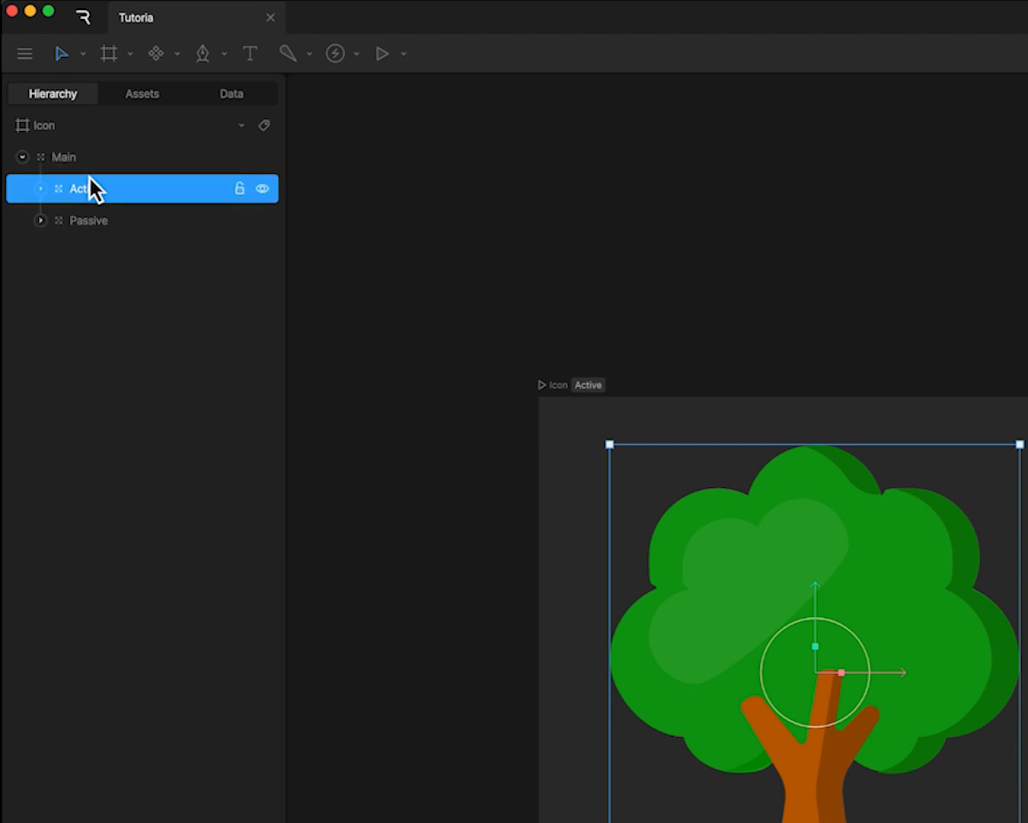
# - Hide the Active group and change the Passive group's main foliage colour to grey 616161
pyautogui.click(87, 220)
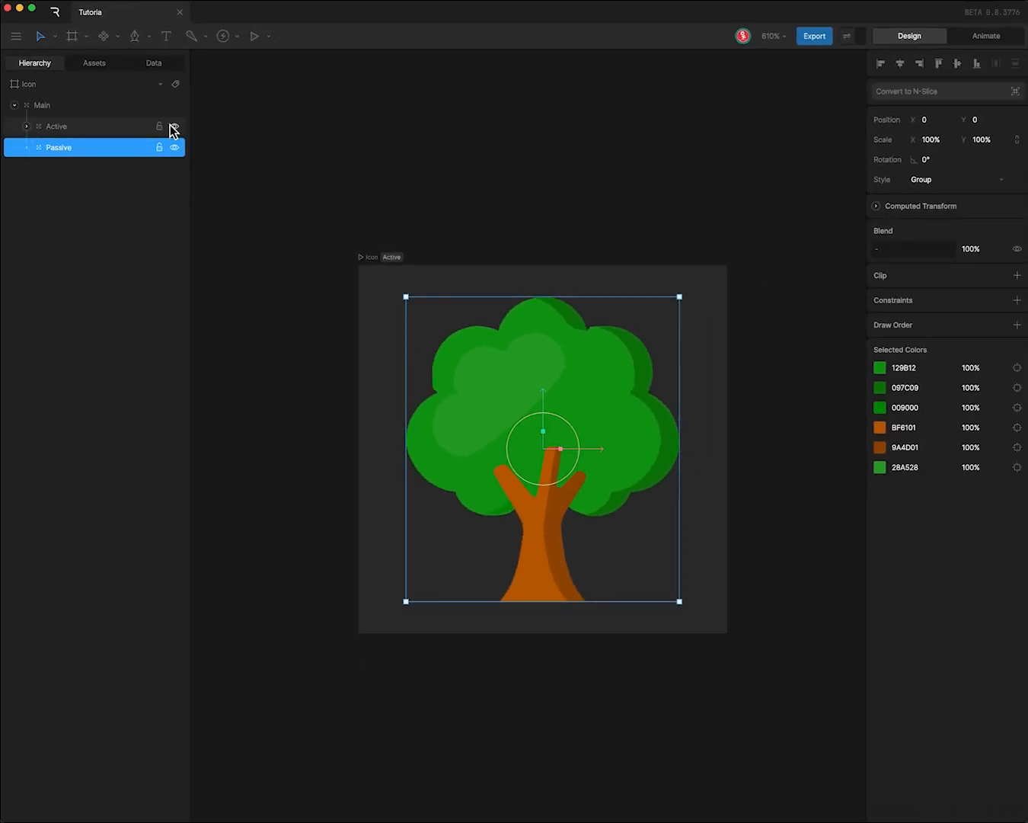
pyautogui.click(262, 188)
pyautogui.click(879, 369)
pyautogui.moveTo(846, 402); pyautogui.dragTo(728, 440)
pyautogui.click(925, 368)
pyautogui.hotkey('ctrl', 'c')
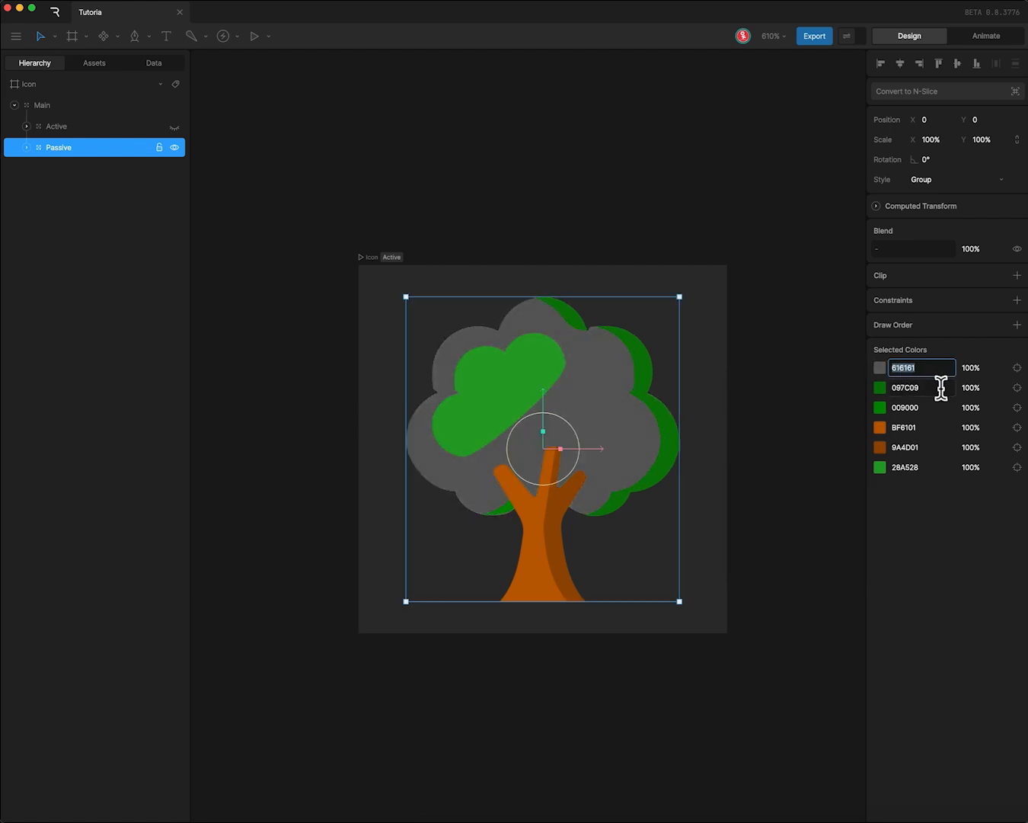
# - Apply 616161 to all remaining colours of the Passive group and make the Active group visible again
pyautogui.click(925, 389)
pyautogui.hotkey('ctrl', 'v')
pyautogui.click(921, 408)
pyautogui.hotkey('ctrl', 'v')
pyautogui.click(918, 427)
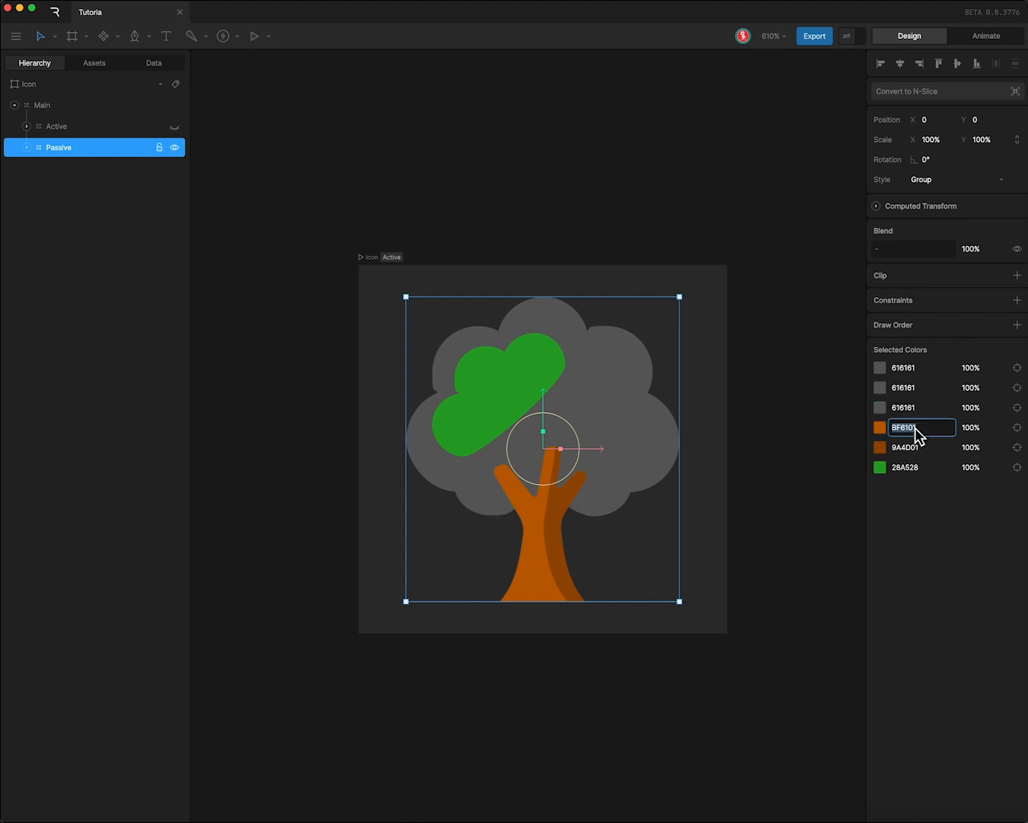
pyautogui.hotkey('ctrl', 'v')
pyautogui.click(917, 448)
pyautogui.hotkey('ctrl', 'v')
pyautogui.click(918, 467)
pyautogui.hotkey('ctrl', 'v')
pyautogui.click(795, 524)
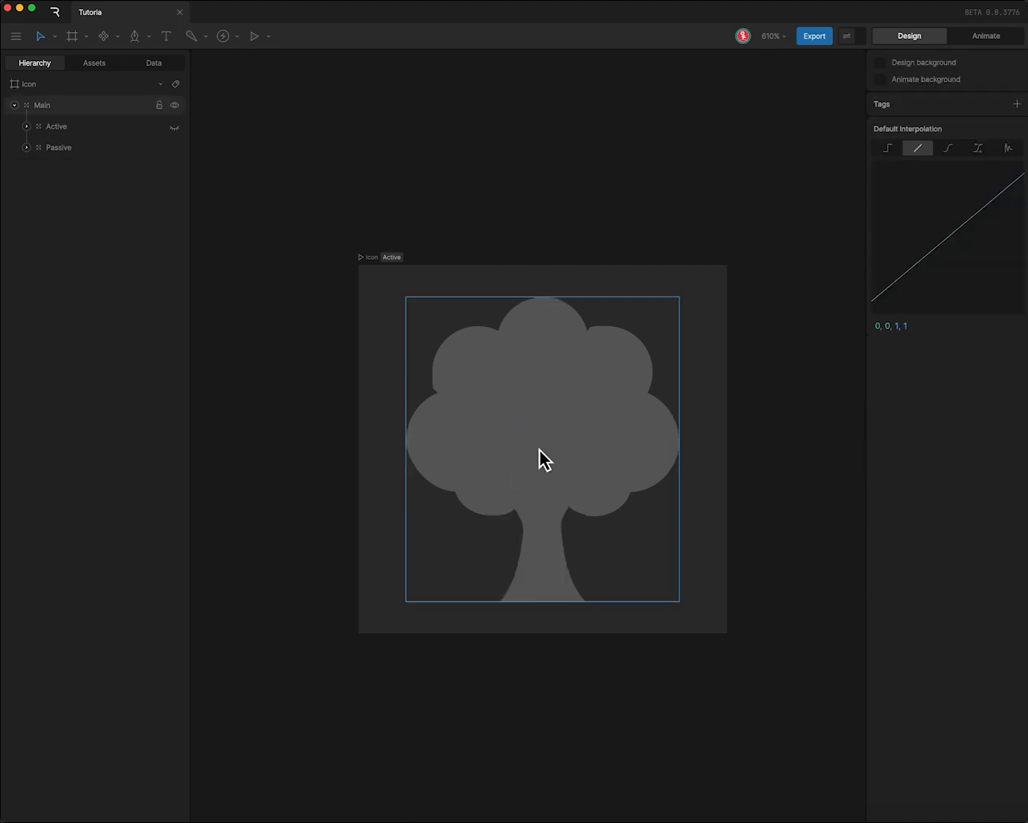
pyautogui.click(174, 126)
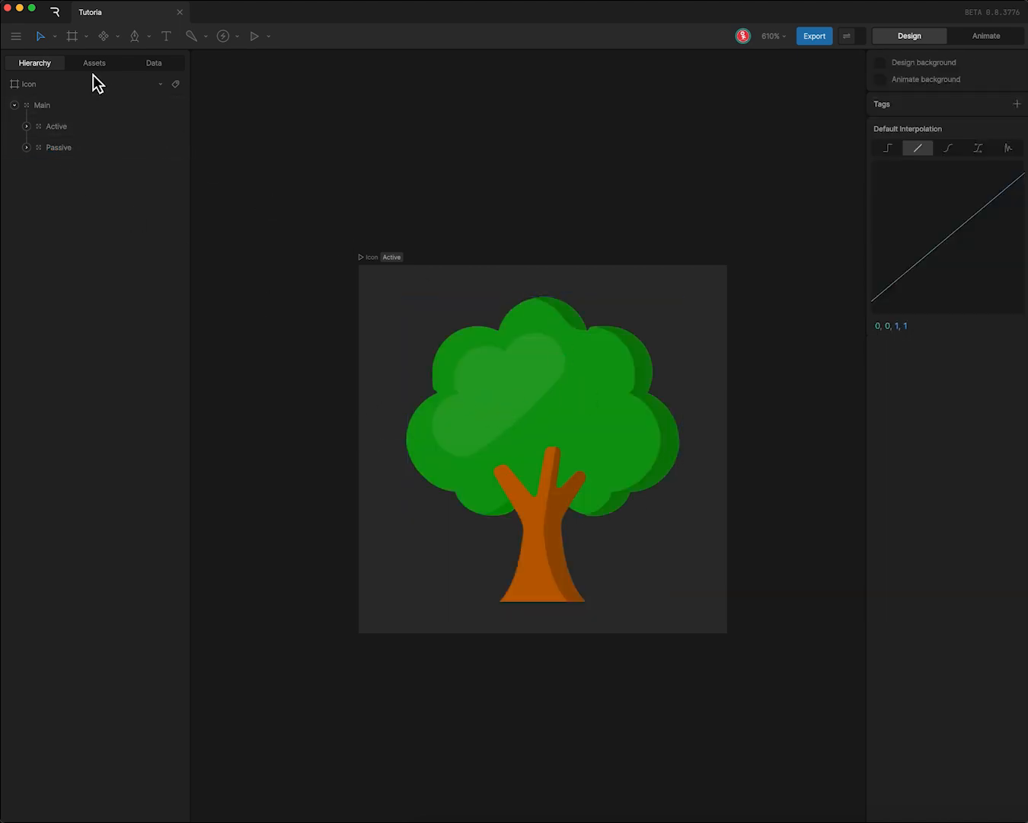
# - Add a List Index property to the IconVM view model
pyautogui.click(154, 63)
pyautogui.click(74, 127)
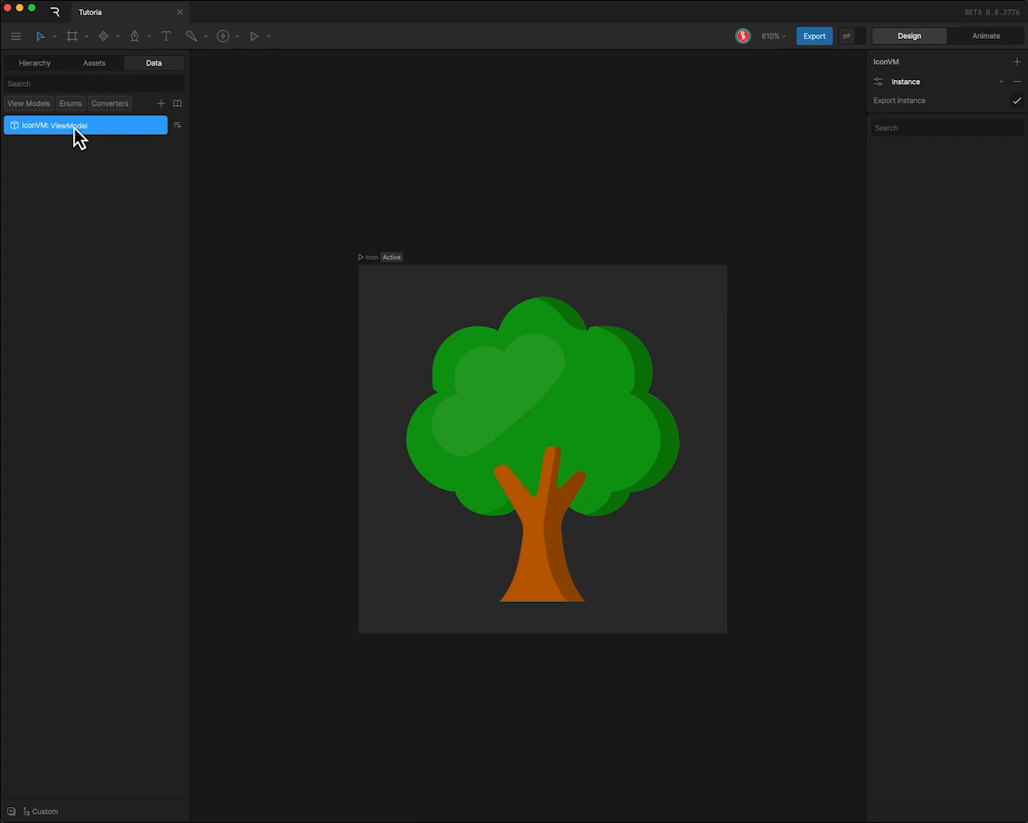
pyautogui.click(178, 125)
pyautogui.moveTo(223, 307)
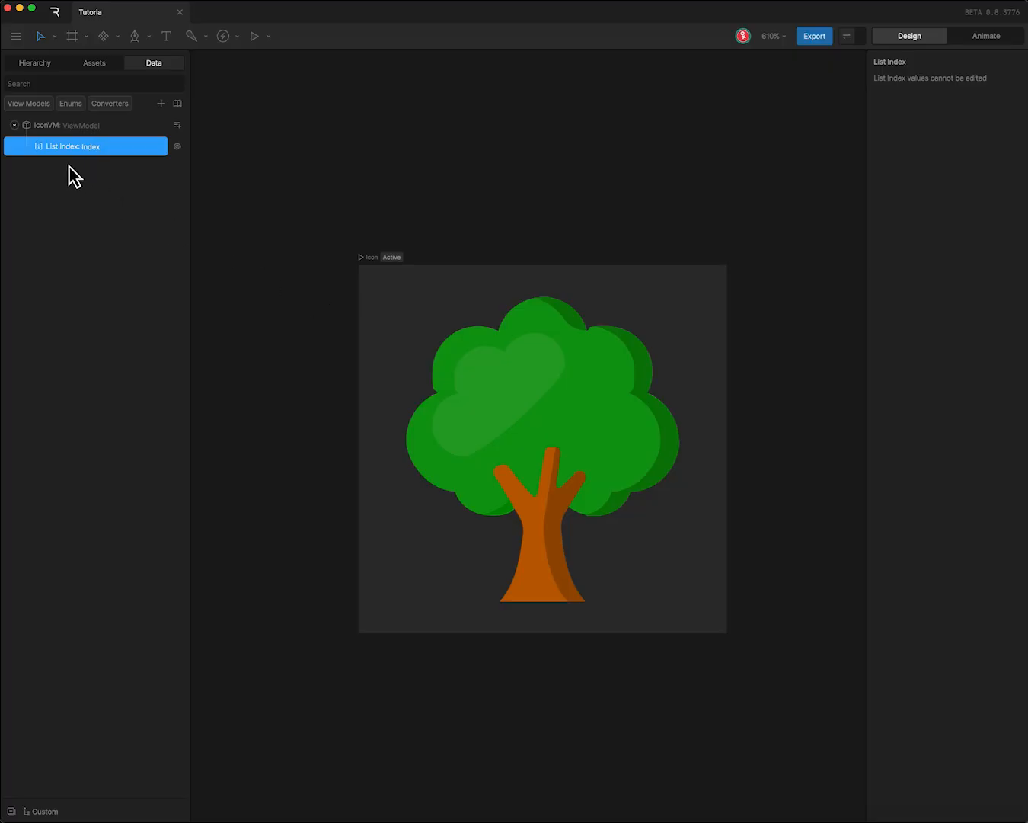
# - Open the Icon artboard in Animate mode, enlarge the animation area and fit the artboard in view
pyautogui.click(61, 65)
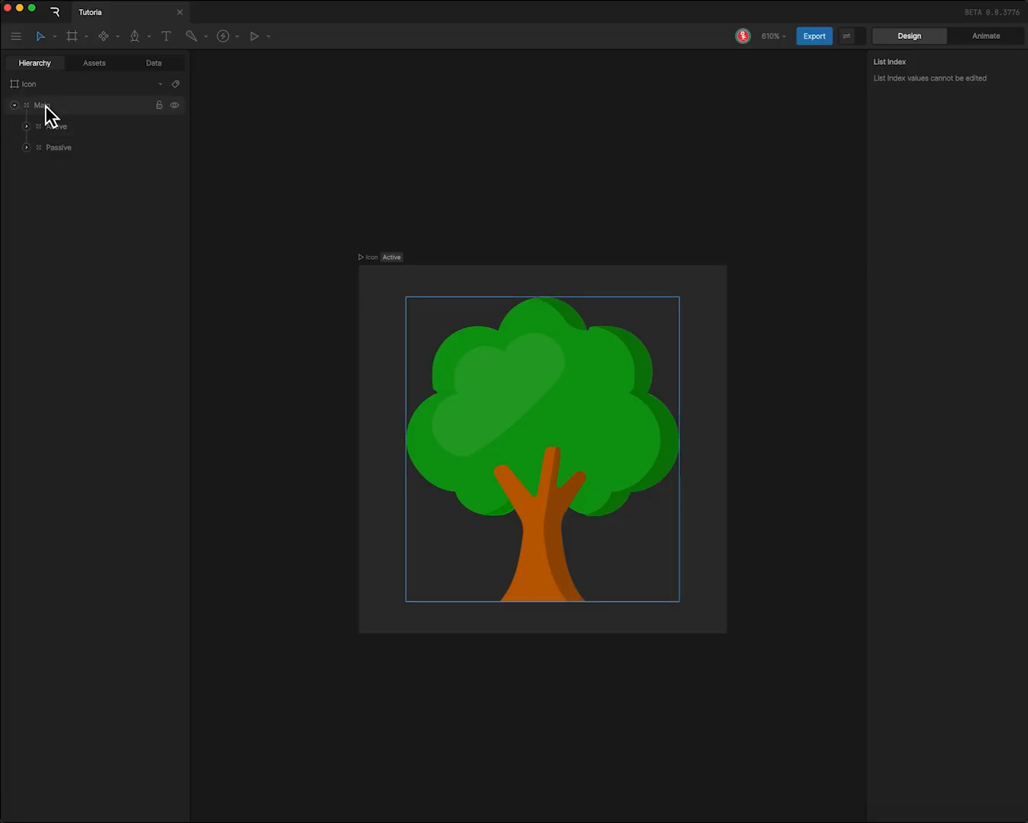
pyautogui.click(41, 87)
pyautogui.click(986, 37)
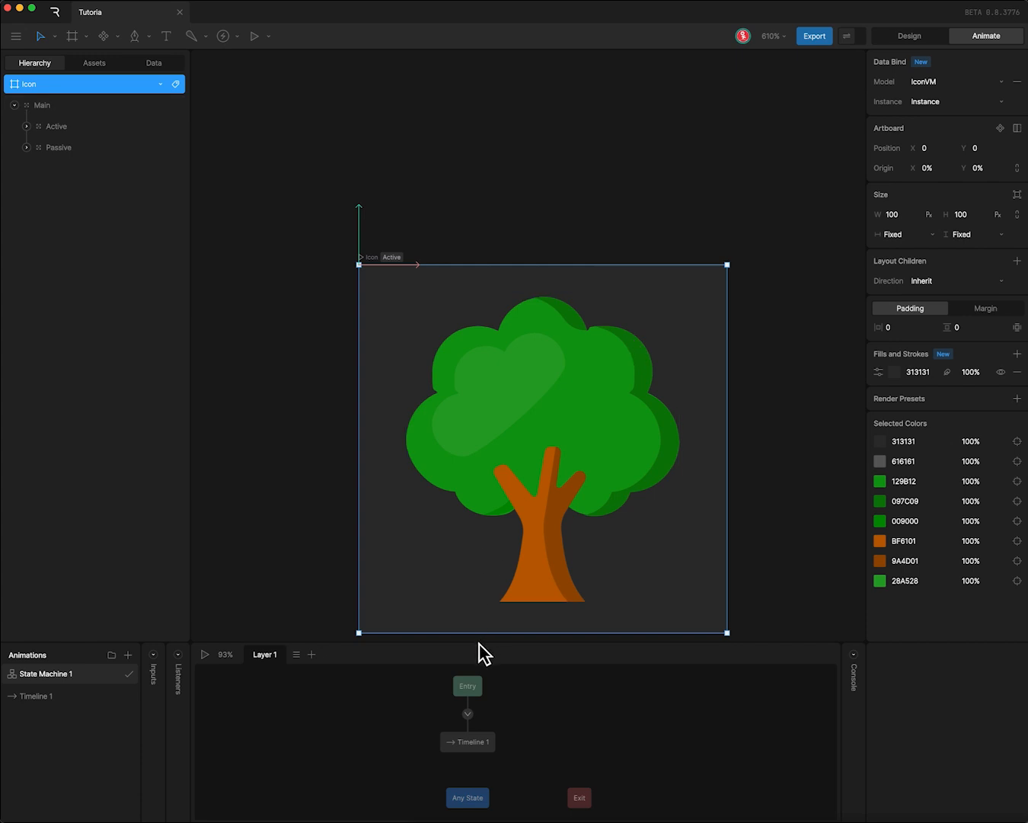
pyautogui.moveTo(478, 642); pyautogui.dragTo(485, 551)
pyautogui.press('f')
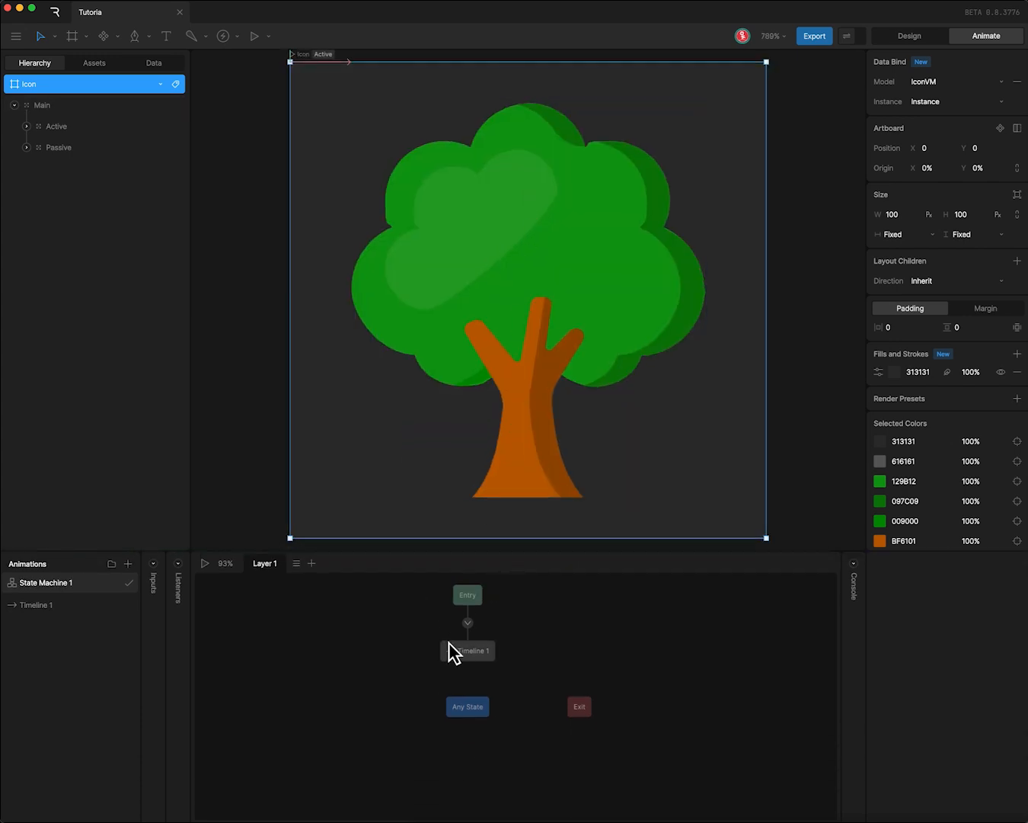
# - Rename the artboard's Timeline 1 as PassiveTim
pyautogui.click(34, 604)
pyautogui.doubleClick(34, 604)
pyautogui.write('Pa')
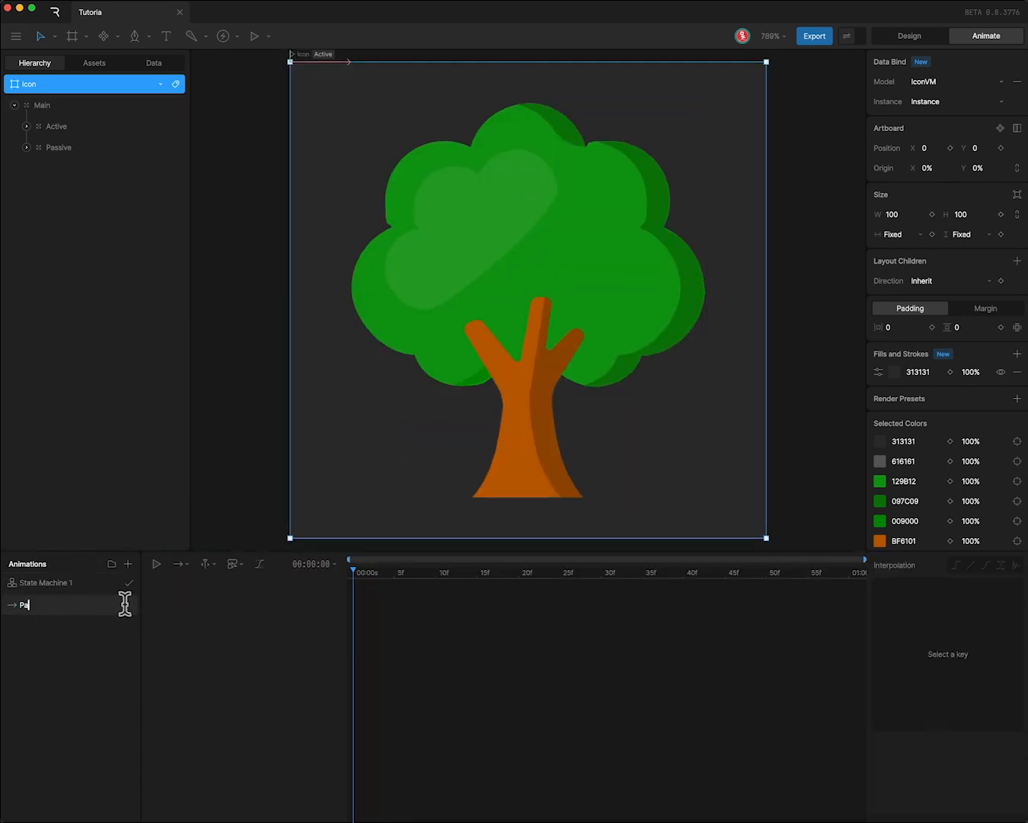
pyautogui.write('ssiveTim')
pyautogui.press('Return')
# - Key the Active group's opacity at 0% on the first frame of PassiveTim
pyautogui.click(62, 127)
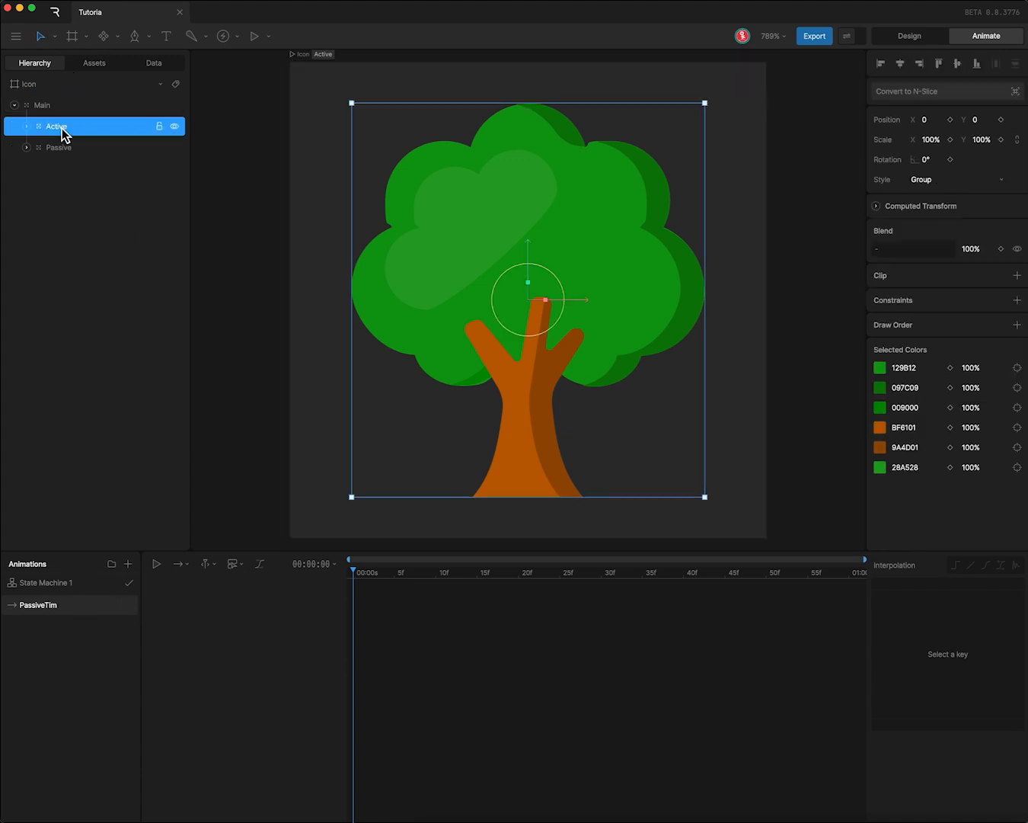
pyautogui.click(1001, 248)
pyautogui.click(990, 249)
pyautogui.write('0')
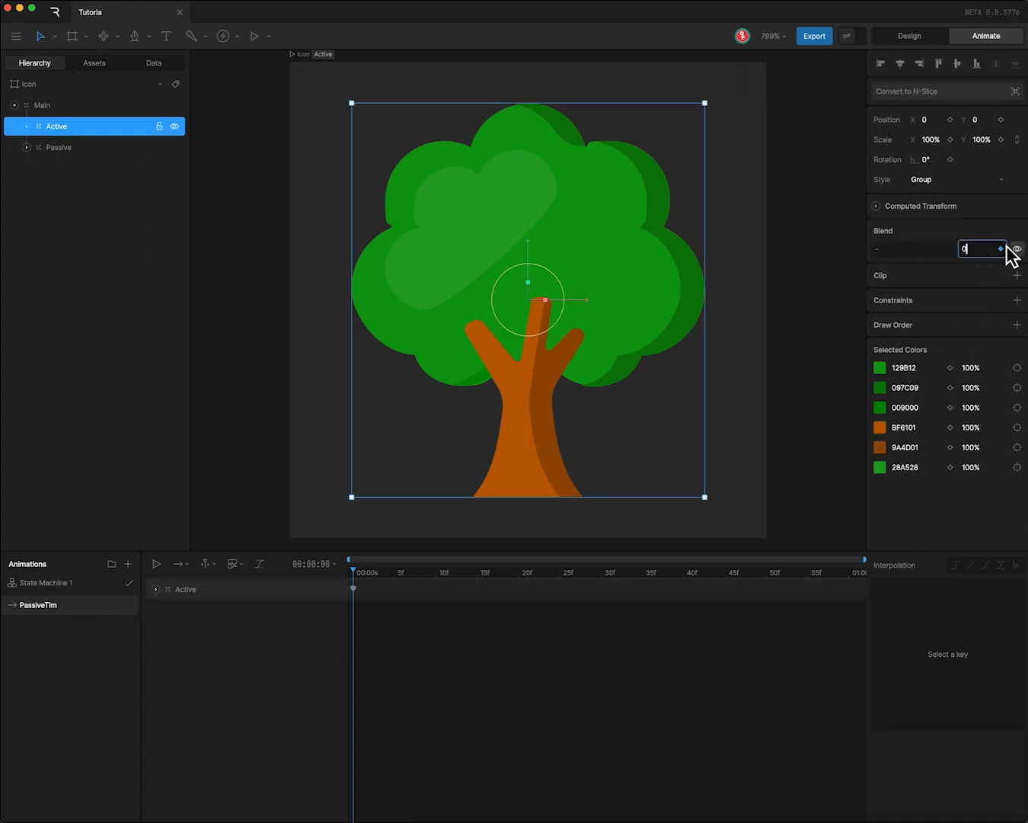
pyautogui.press('Return')
# - Key the Passive group's opacity at 100% on the first frame of PassiveTim
pyautogui.click(30, 147)
pyautogui.click(967, 250)
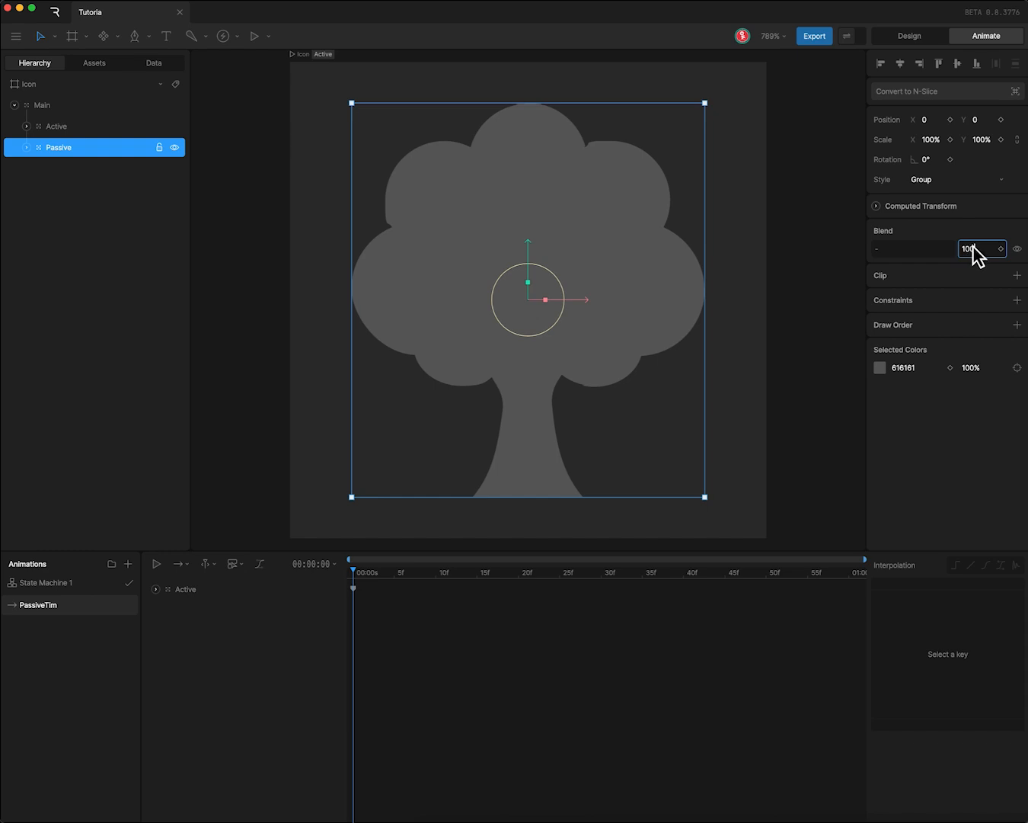
pyautogui.press('Return')
pyautogui.click(1001, 249)
# - Duplicate the PassiveTim timeline and rename the copy as ActiveTim
pyautogui.rightClick(52, 606)
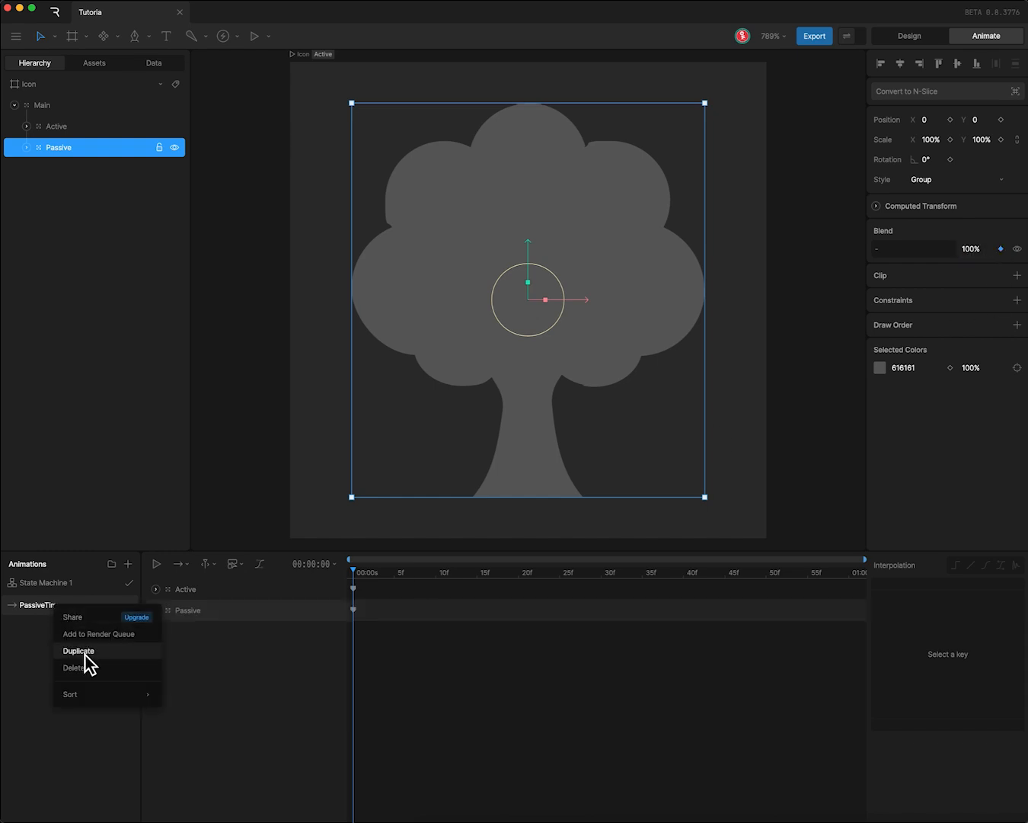
pyautogui.click(85, 655)
pyautogui.doubleClick(38, 602)
pyautogui.press('Left')
pyautogui.hotkey('shift', 'Right')
pyautogui.hotkey('shift', 'Right')
pyautogui.hotkey('shift', 'Right')
pyautogui.hotkey('shift', 'Right')
pyautogui.hotkey('shift', 'Right')
pyautogui.hotkey('shift', 'Right')
pyautogui.hotkey('shift', 'Right')
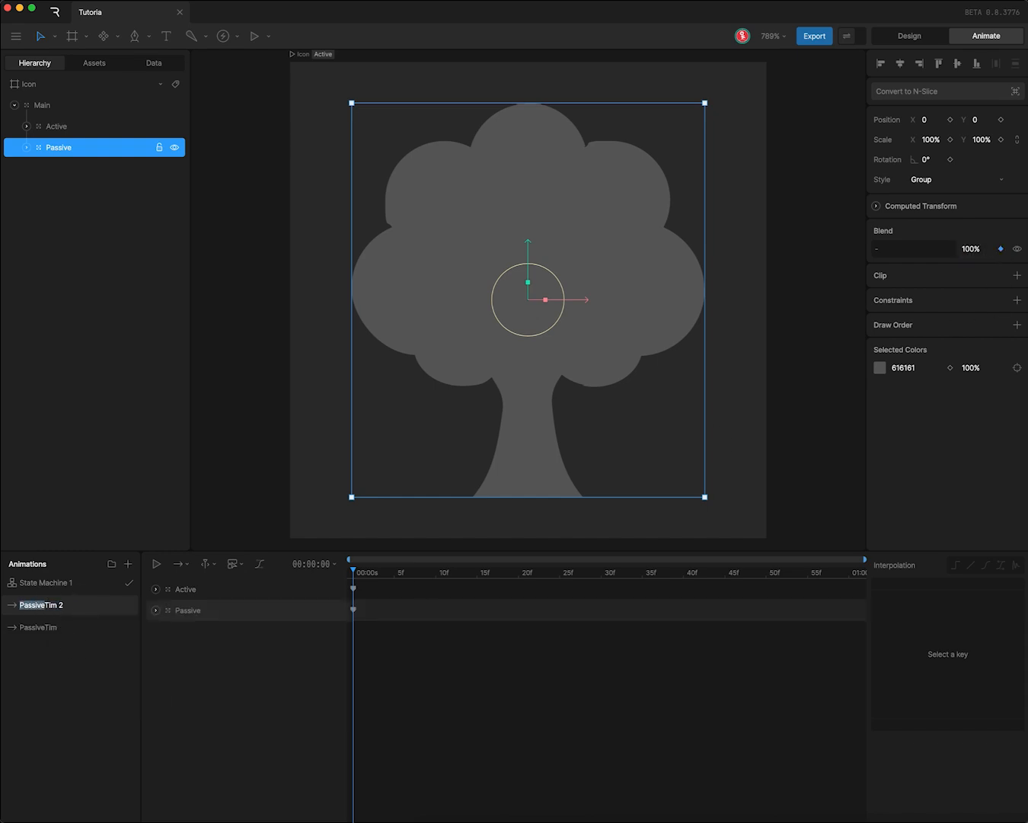
pyautogui.write('Active')
# - In ActiveTim, set the Active group's keyed opacity to 100% and change the Passive group's keyed opacity
pyautogui.click(353, 588)
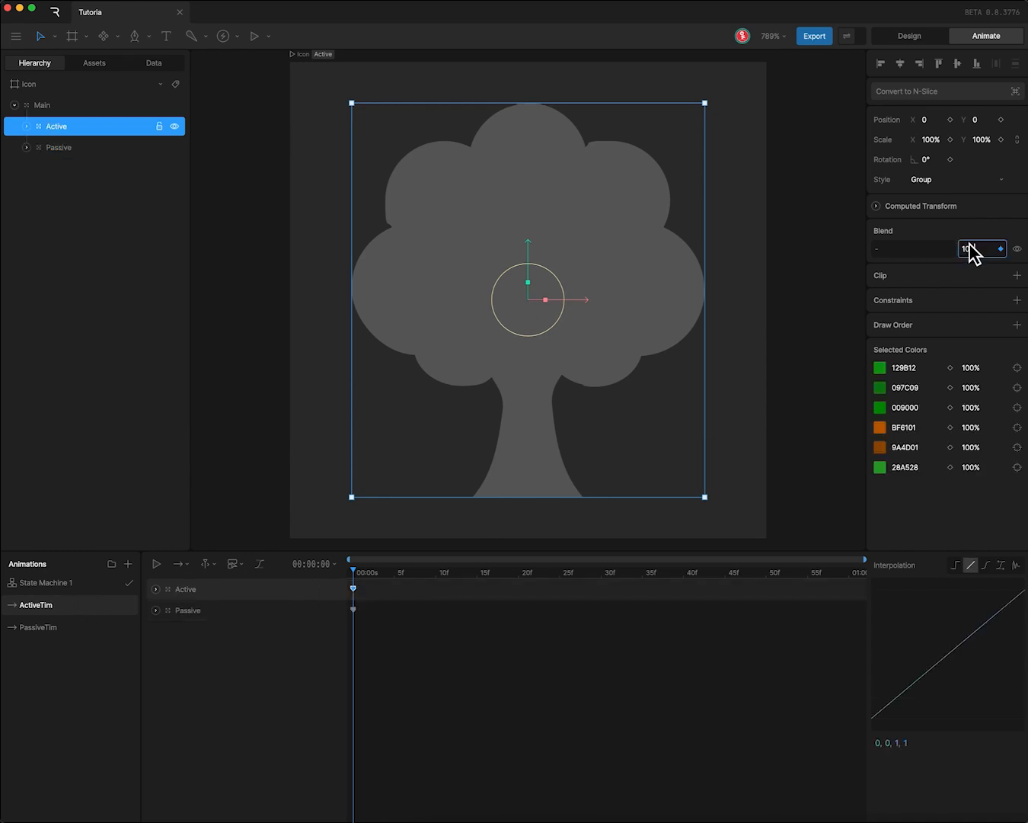
pyautogui.press('Return')
pyautogui.click(354, 610)
pyautogui.click(962, 246)
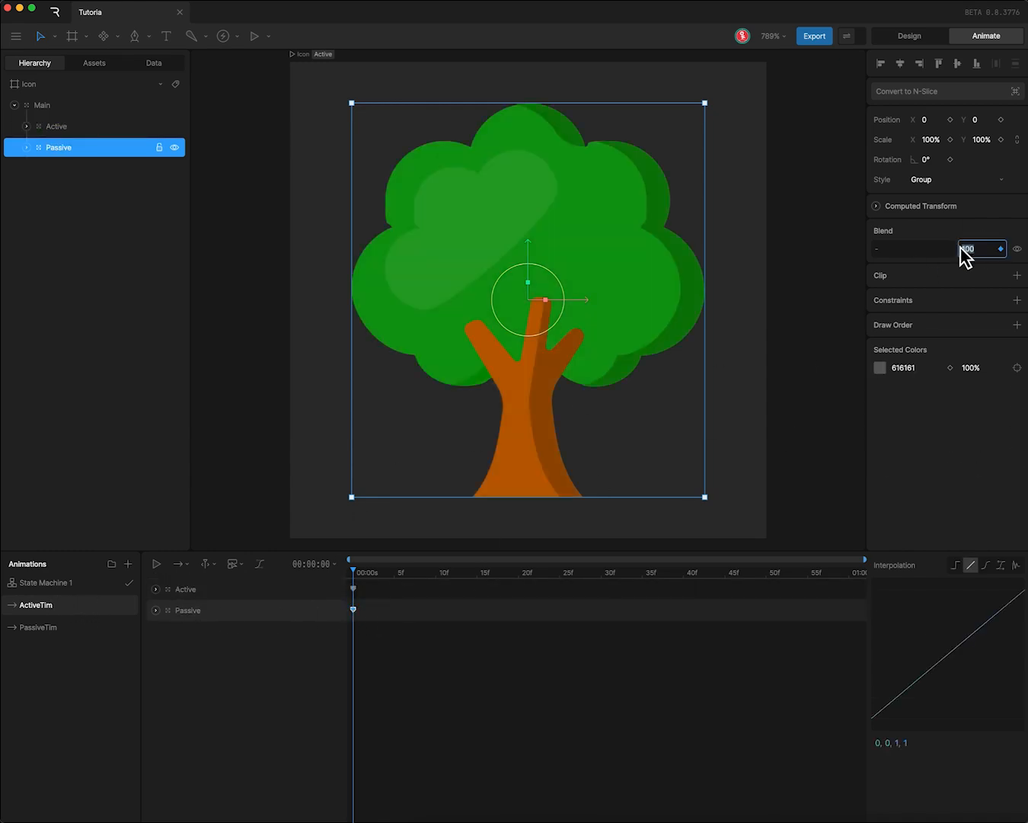
pyautogui.press('Return')
# - Open State Machine 1 and arrange the Entry node above and to the left of the PassiveTim state
pyautogui.click(67, 583)
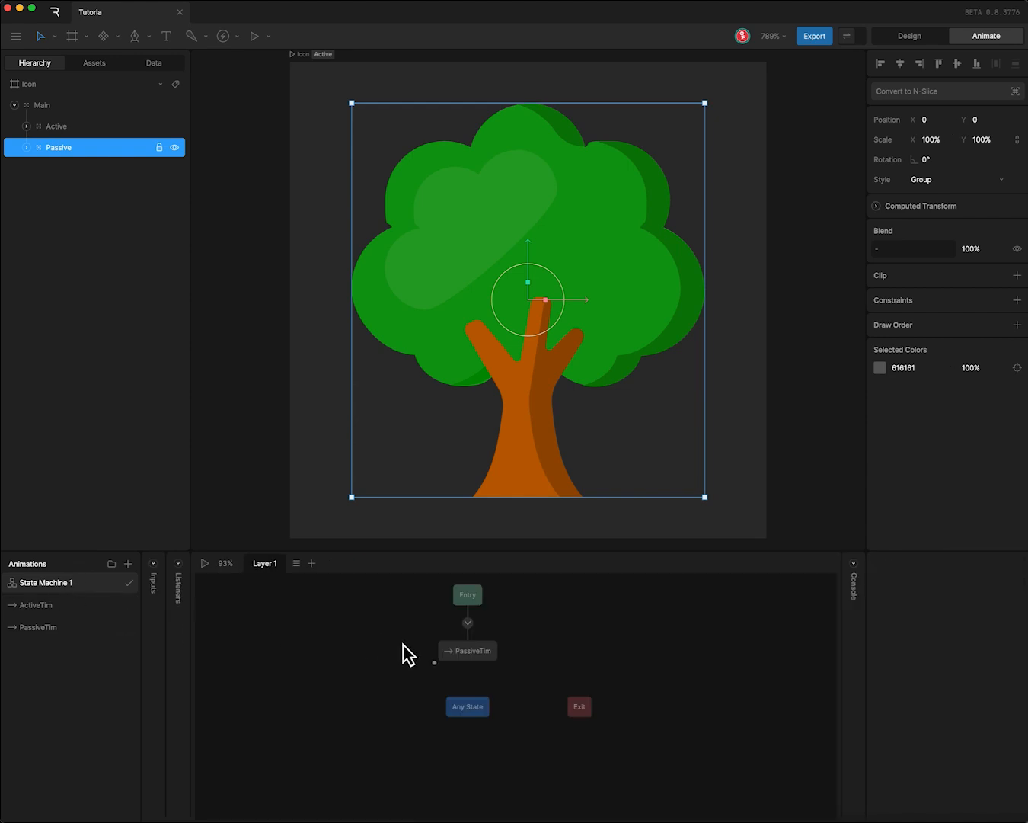
pyautogui.moveTo(469, 650); pyautogui.dragTo(558, 653)
pyautogui.moveTo(468, 595); pyautogui.dragTo(392, 610)
pyautogui.moveTo(572, 655); pyautogui.dragTo(473, 655)
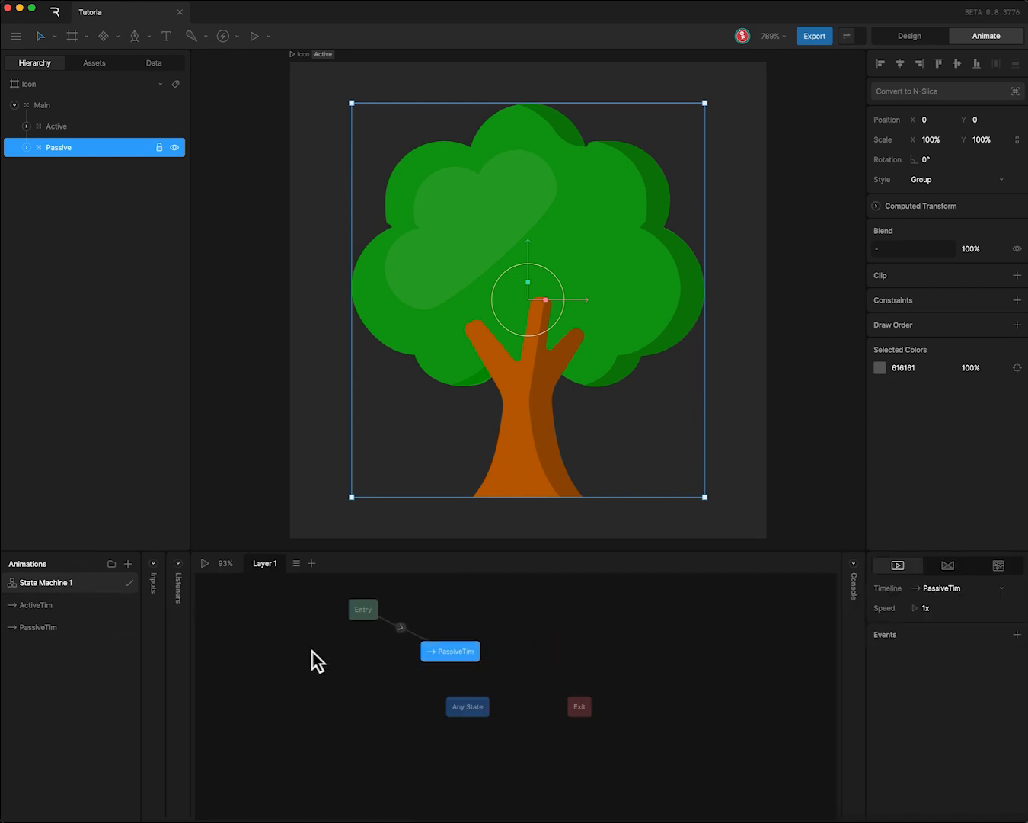
# - Add ActiveTim as a state beside PassiveTim and link the two states with transitions in both directions
pyautogui.moveTo(36, 605); pyautogui.dragTo(606, 652)
pyautogui.moveTo(479, 651)
pyautogui.mouseDown()
pyautogui.moveTo(593, 653)
pyautogui.moveTo(461, 654)
pyautogui.mouseUp()
pyautogui.moveTo(605, 651); pyautogui.dragTo(623, 653)
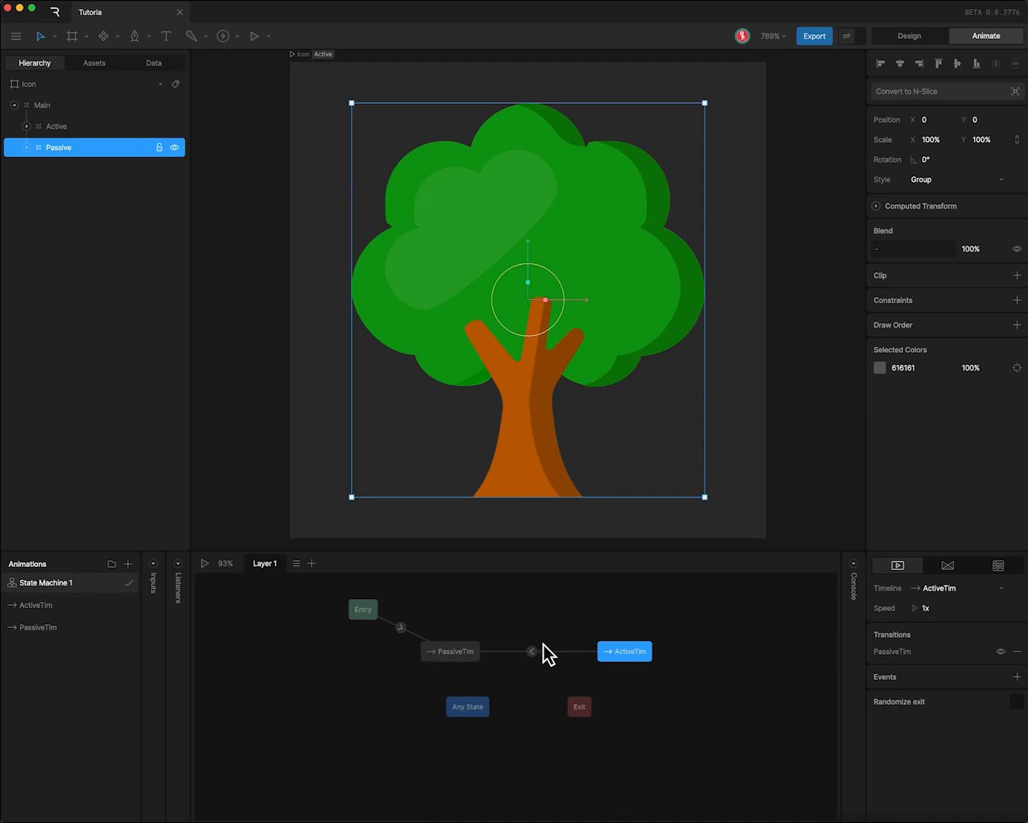
pyautogui.moveTo(558, 632); pyautogui.dragTo(522, 679)
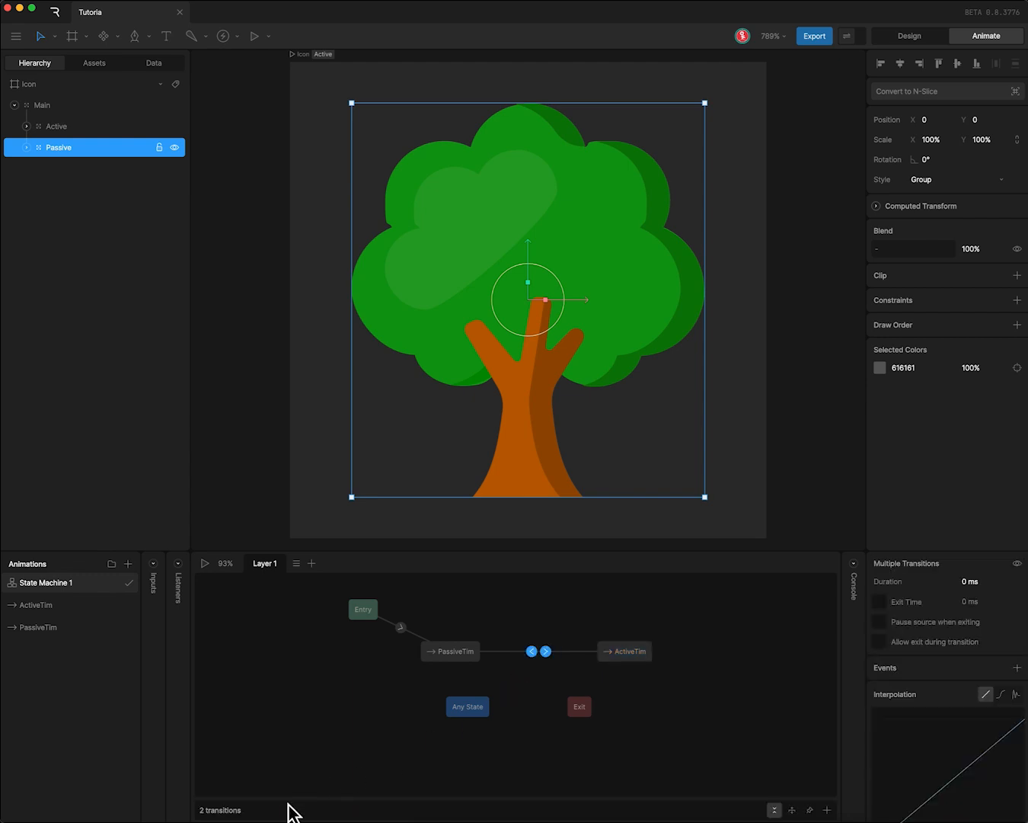
# - Draw a new artboard about 266 by 160 px to the left of the Icon artboard
pyautogui.click(226, 276)
pyautogui.scroll(-1, 271, 312)
pyautogui.scroll(-5, 273, 314)
pyautogui.moveTo(275, 286); pyautogui.dragTo(794, 316)
pyautogui.press('a')
pyautogui.moveTo(250, 156); pyautogui.dragTo(722, 440)
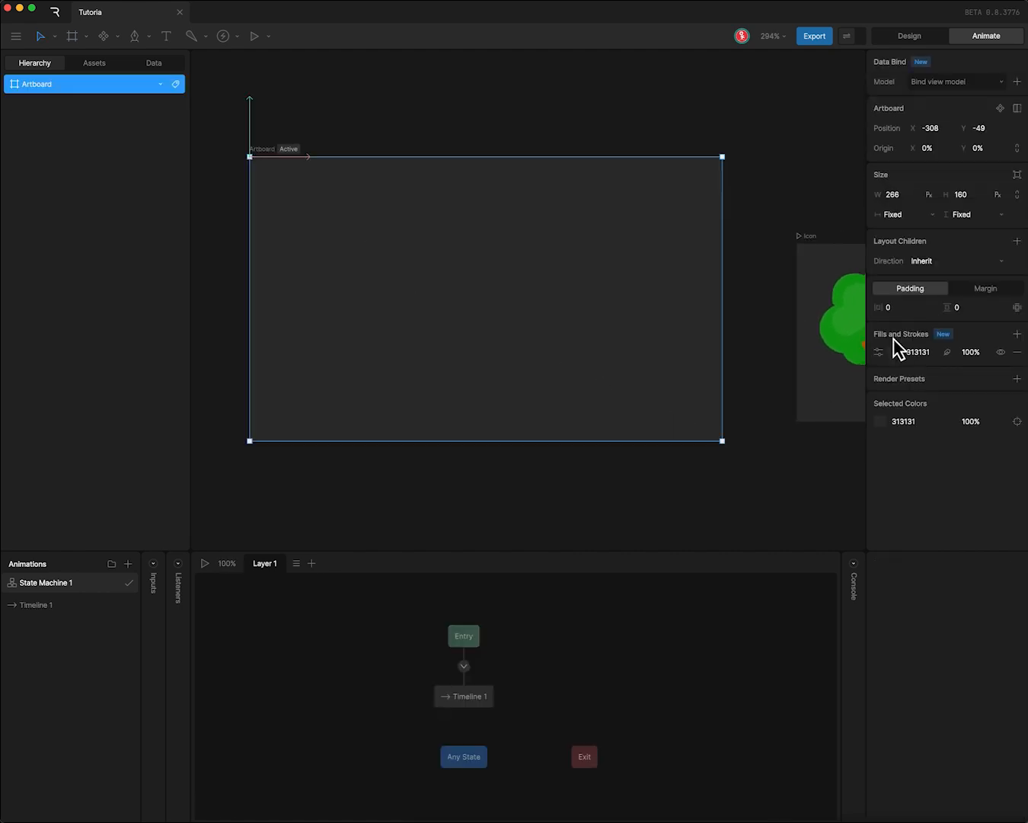
# - Set the new artboard's size to 960 by 540 px
pyautogui.click(899, 196)
pyautogui.write('960')
pyautogui.press('Tab')
pyautogui.write('540')
pyautogui.press('Return')
# - Move the Icon artboard out of the large artboard to its right side
pyautogui.scroll(-5, 686, 266)
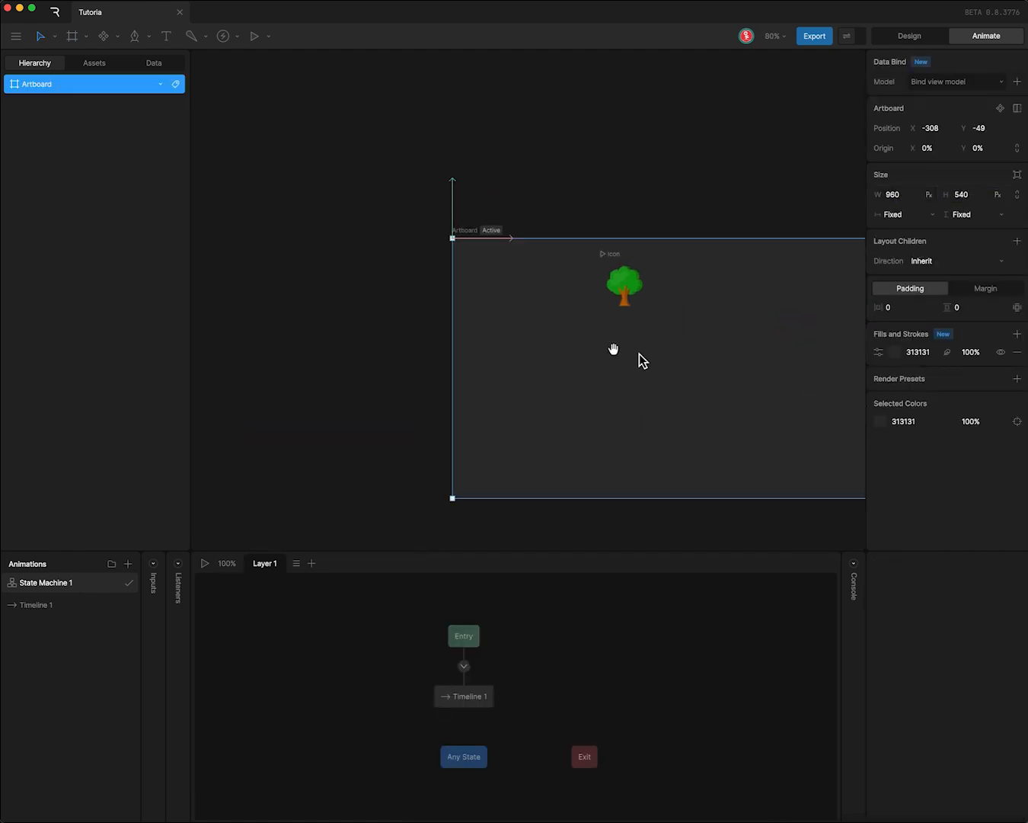
pyautogui.moveTo(638, 353); pyautogui.dragTo(429, 324)
pyautogui.moveTo(401, 225); pyautogui.dragTo(757, 202)
pyautogui.click(655, 176)
# - Rename the large artboard as Main
pyautogui.moveTo(384, 297); pyautogui.dragTo(431, 279)
pyautogui.click(300, 184)
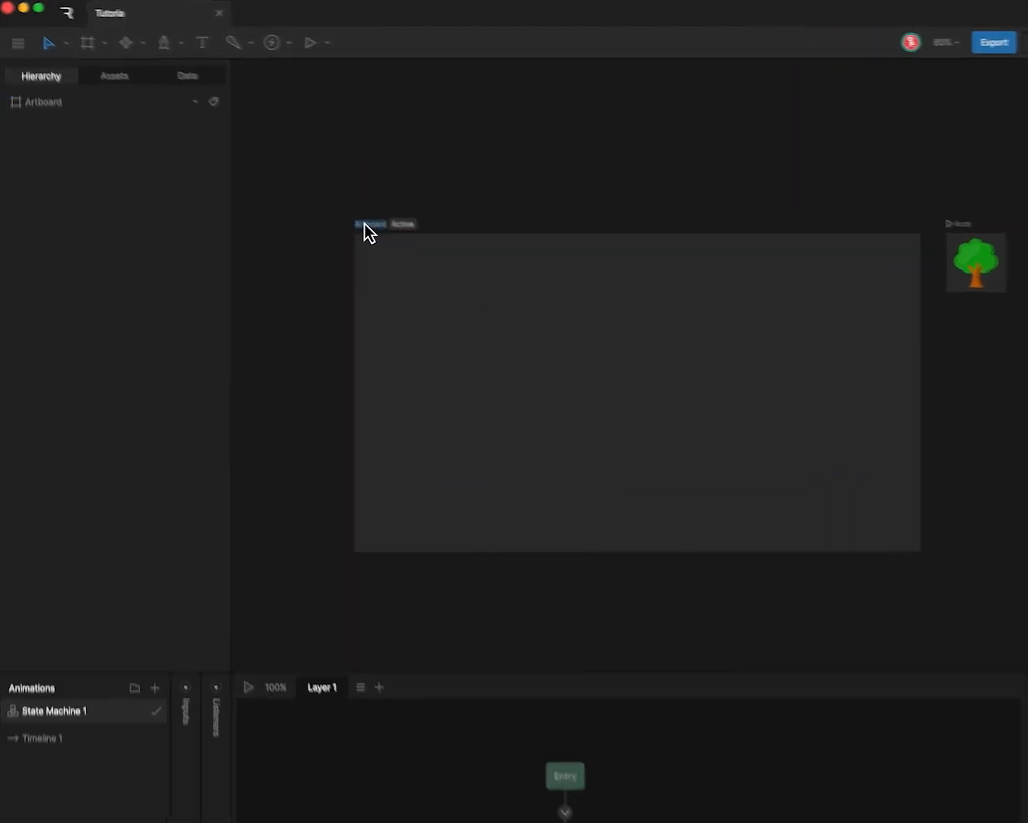
pyautogui.write('Main')
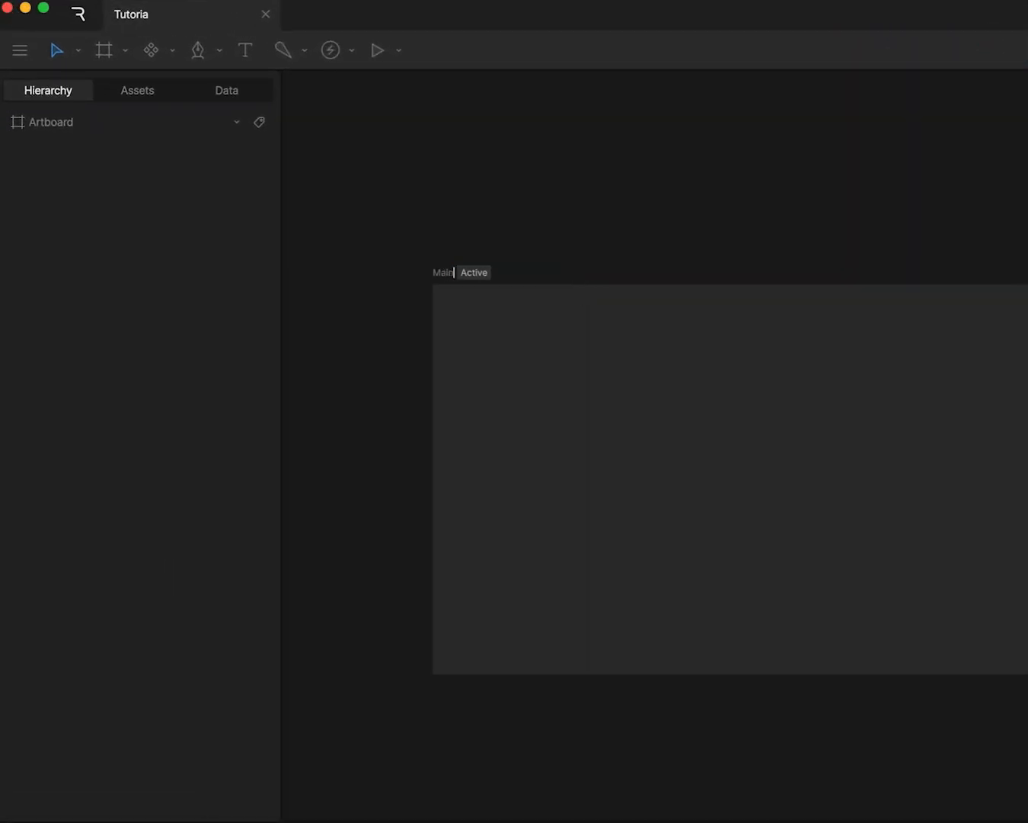
pyautogui.write('Artboard')
# - Finish naming the large artboard as MainArtboard and rename View Model 1 as MainVM
pyautogui.press('Return')
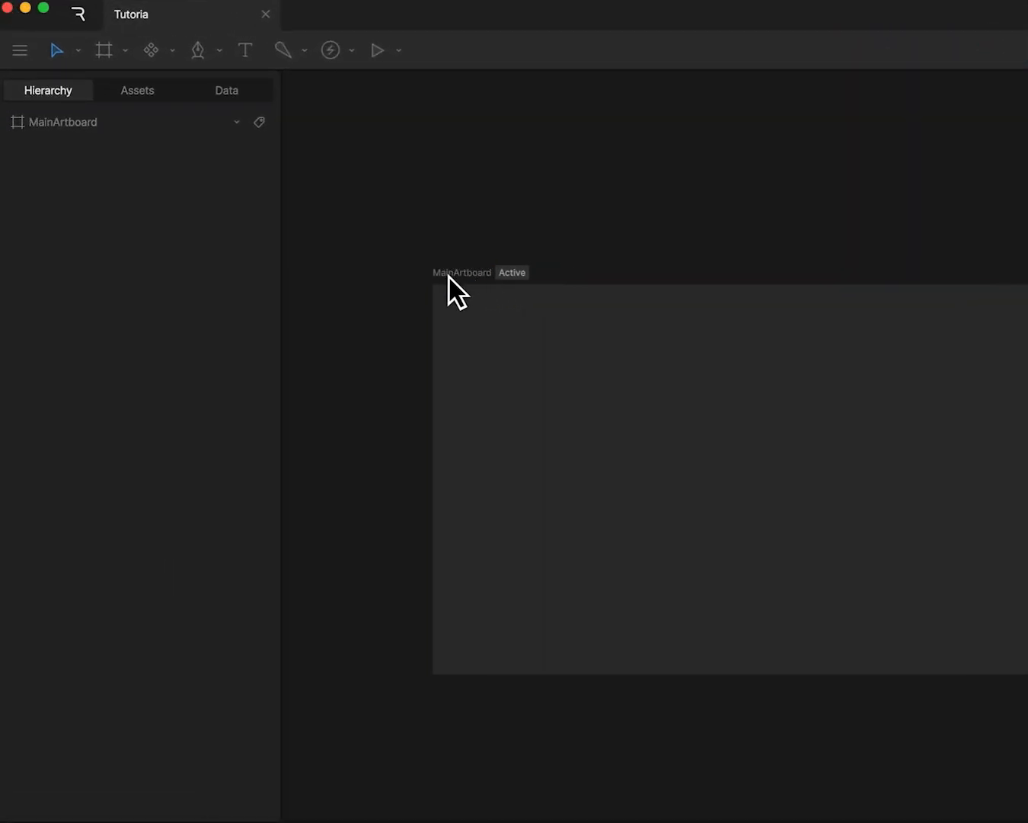
pyautogui.click(198, 95)
pyautogui.doubleClick(62, 184)
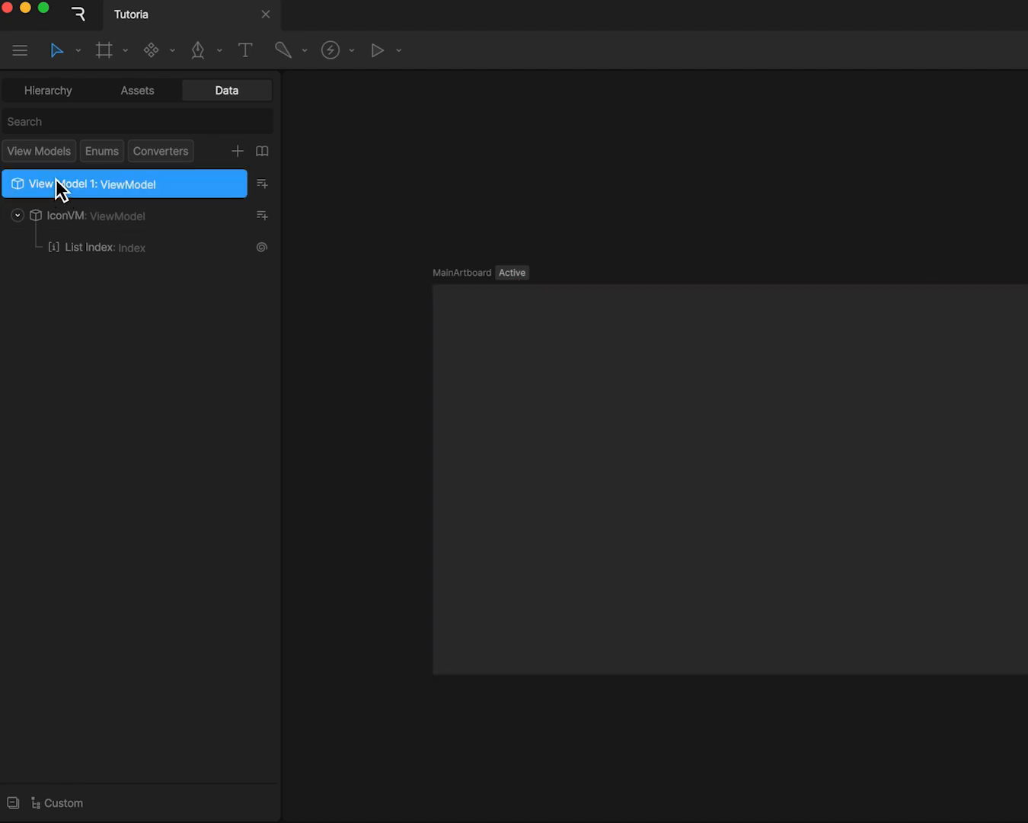
pyautogui.write('MainVM')
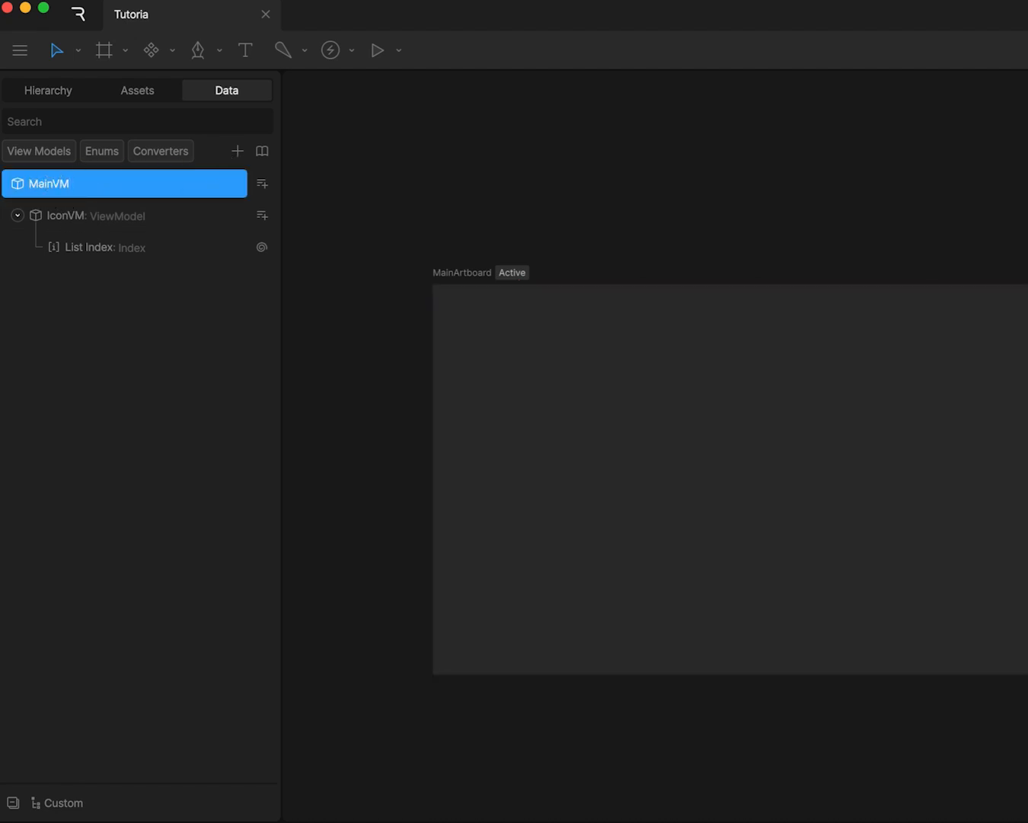
pyautogui.press('Return')
# - Add a number property named IconCount to the MainVM view model
pyautogui.click(262, 183)
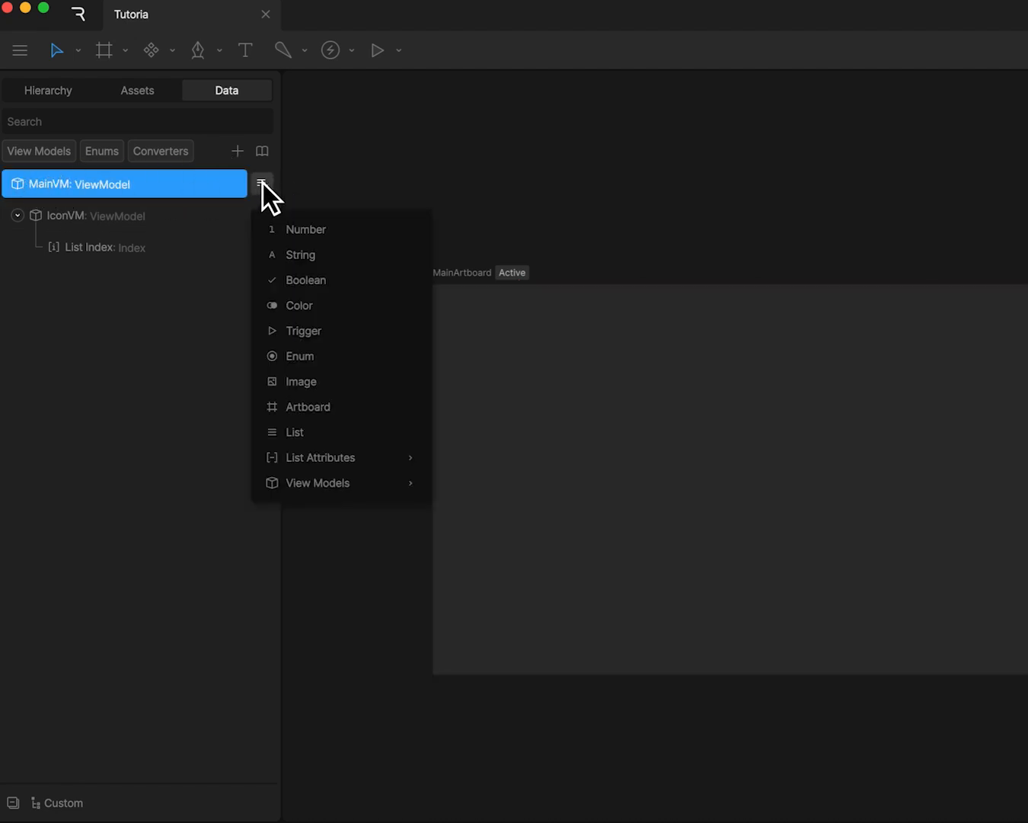
pyautogui.click(291, 230)
pyautogui.write('IconC')
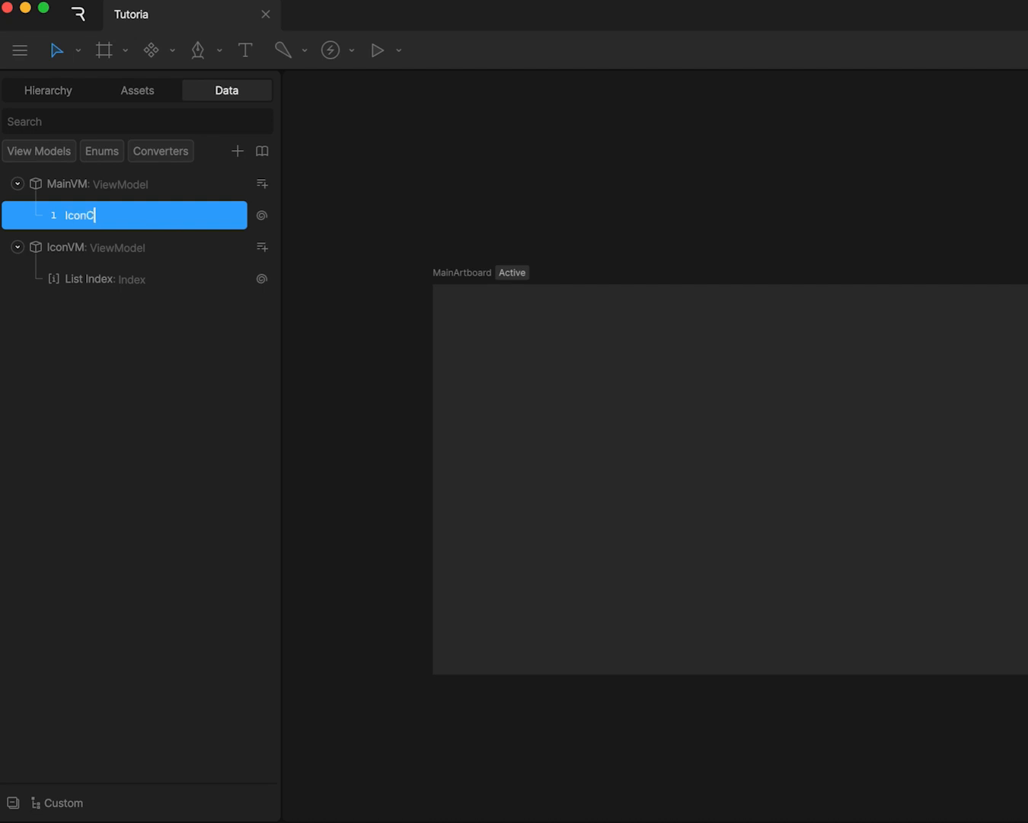
pyautogui.write('out')
pyautogui.press('Return')
pyautogui.doubleClick(142, 218)
pyautogui.click(230, 218)
pyautogui.press('BackSpace')
pyautogui.write('nt')
pyautogui.press('Return')
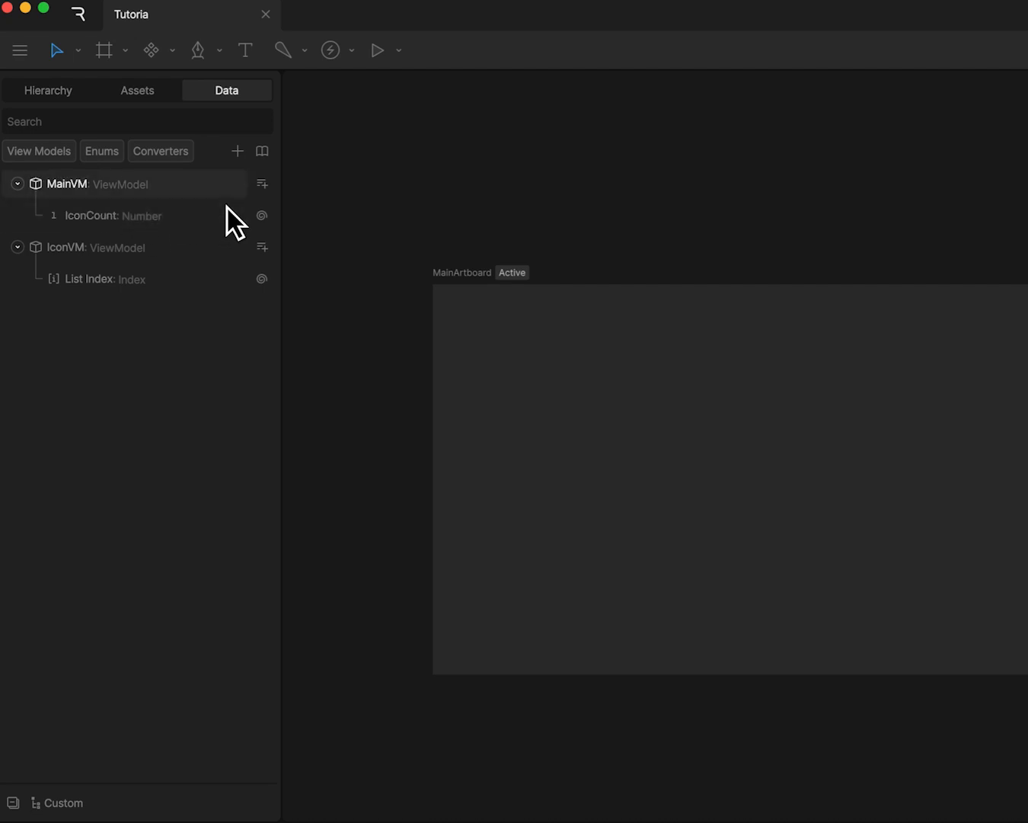
# - Add a second number property named RevealCount to the MainVM view model
pyautogui.click(262, 185)
pyautogui.click(291, 230)
pyautogui.write('RevealCount')
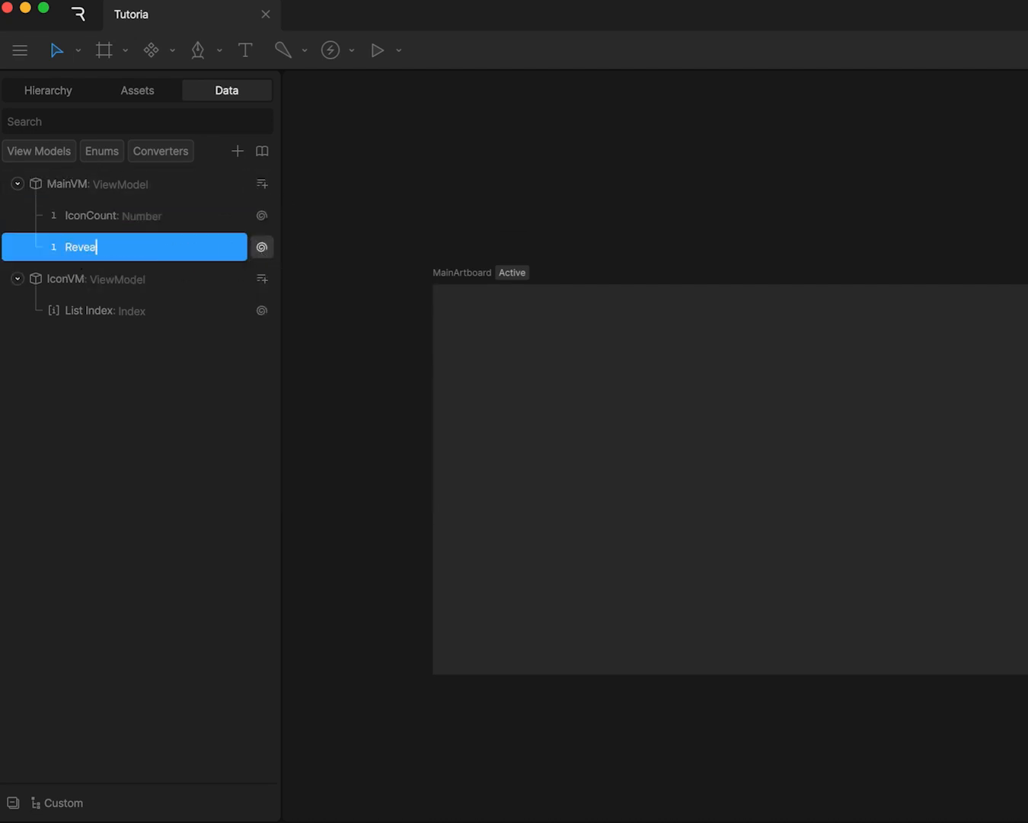
pyautogui.press('Return')
pyautogui.click(83, 231)
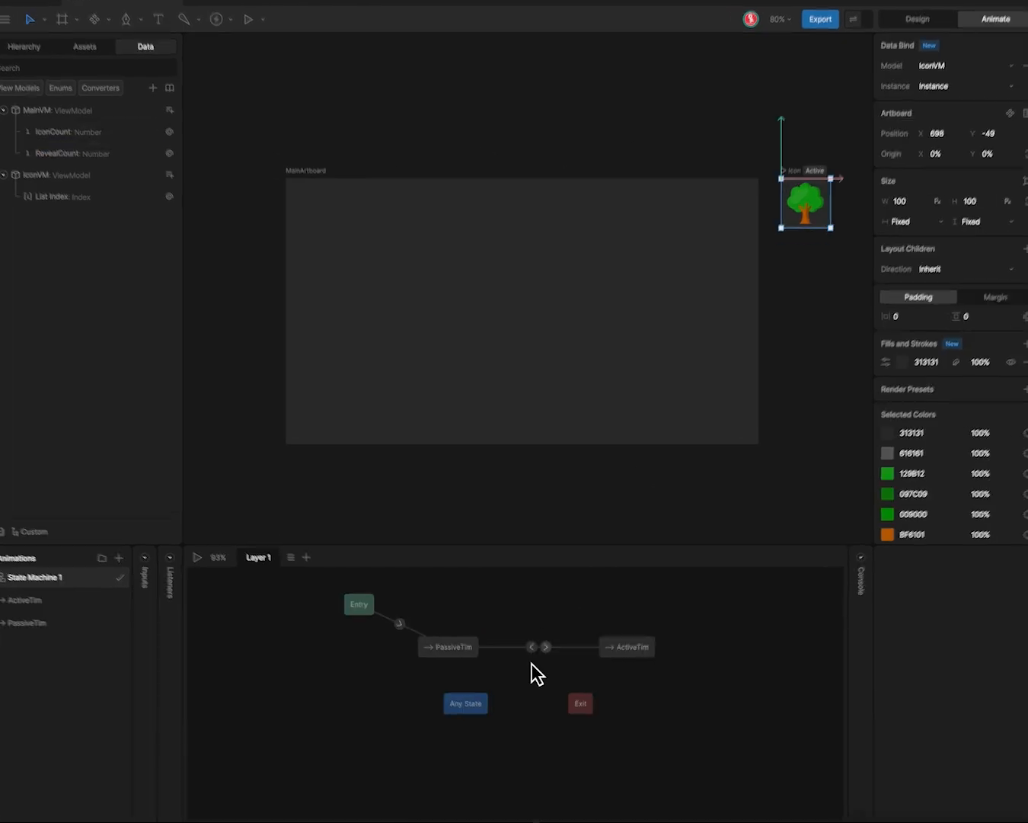
# - Add a condition to the PassiveTim to ActiveTim transition: RevealCount >= List Index
pyautogui.click(546, 649)
pyautogui.click(947, 803)
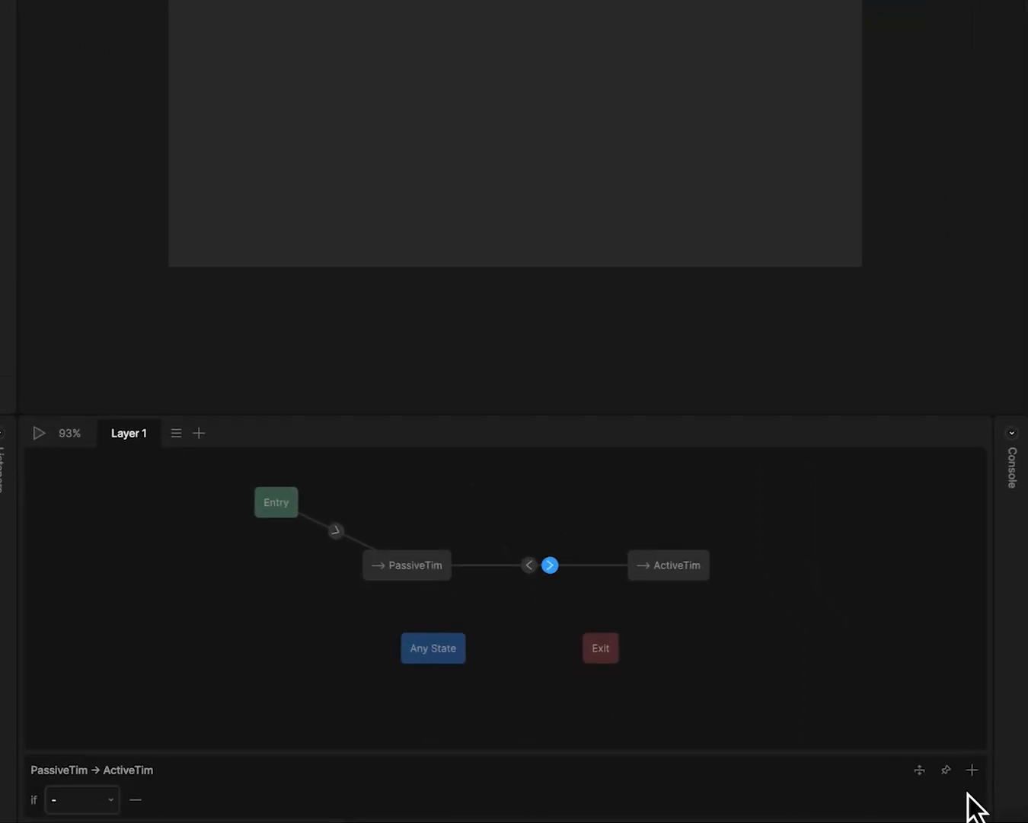
pyautogui.click(108, 799)
pyautogui.click(66, 609)
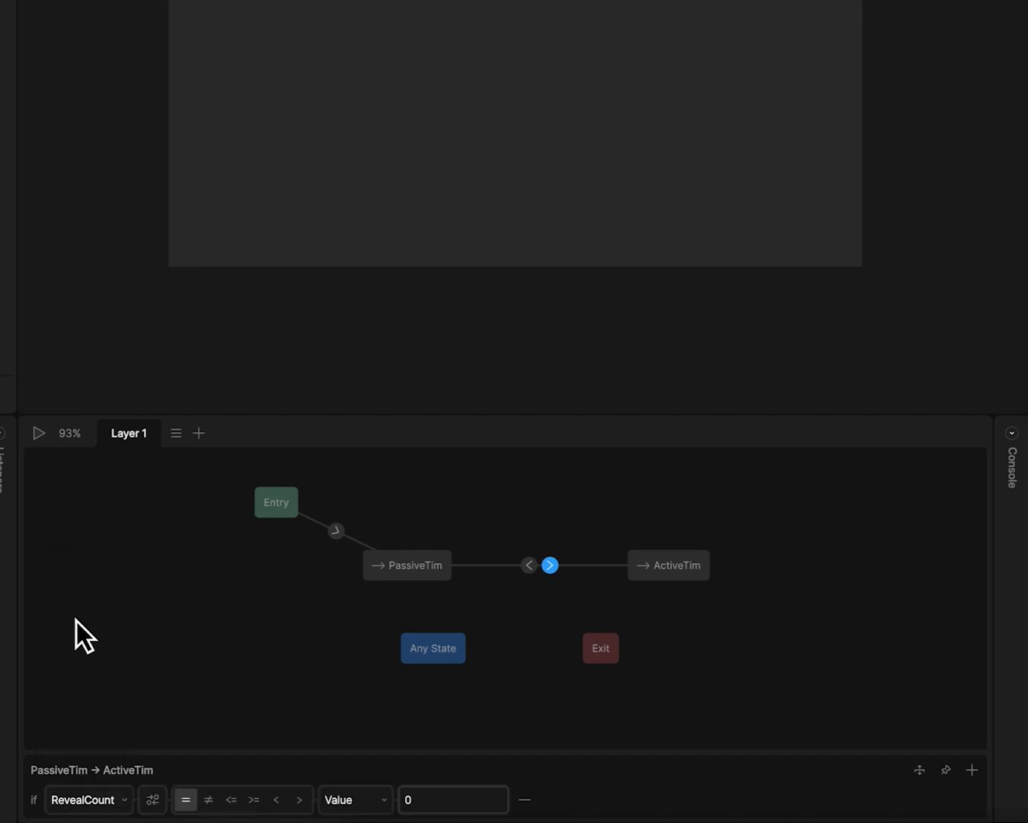
pyautogui.click(253, 801)
pyautogui.click(359, 799)
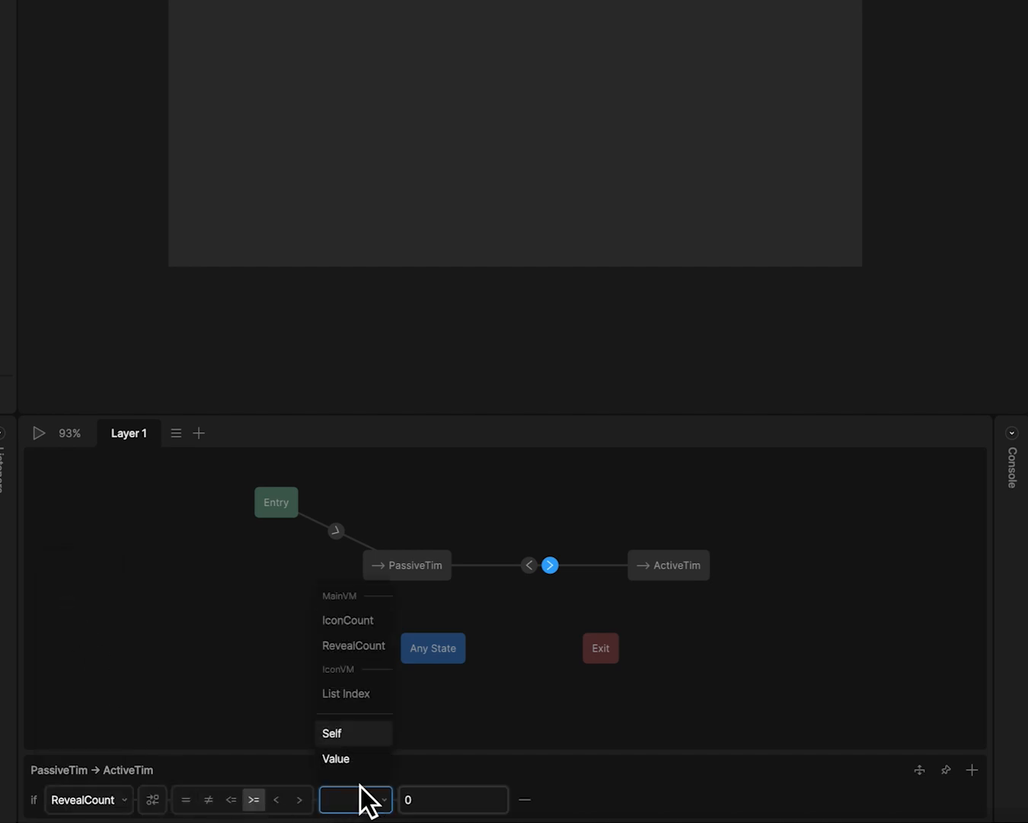
pyautogui.click(346, 692)
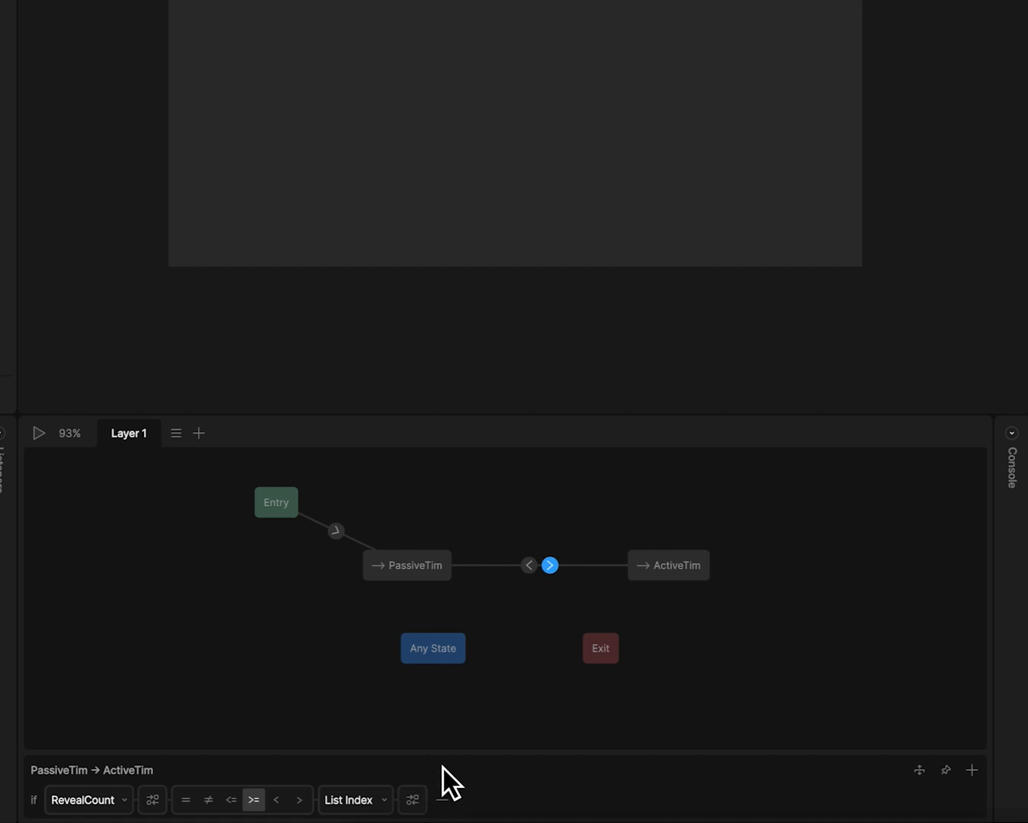
# - Add a condition to the ActiveTim to PassiveTim transition: RevealCount < List Index
pyautogui.click(529, 566)
pyautogui.click(972, 802)
pyautogui.click(80, 795)
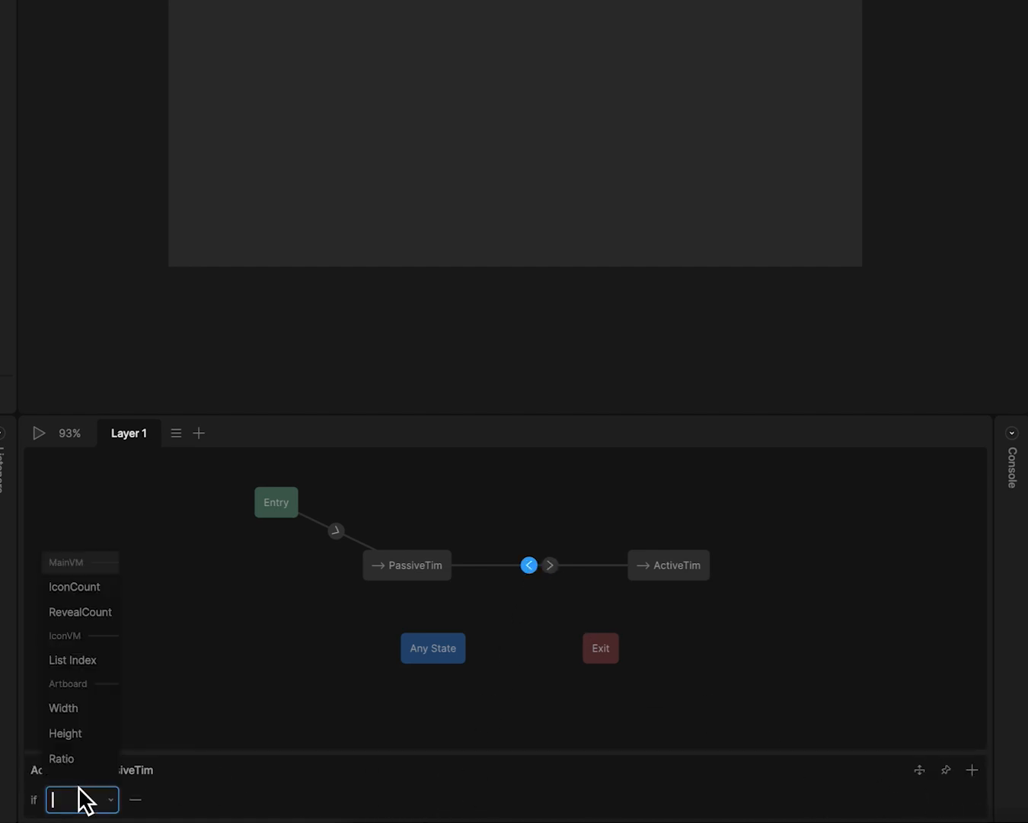
pyautogui.click(74, 610)
pyautogui.click(276, 800)
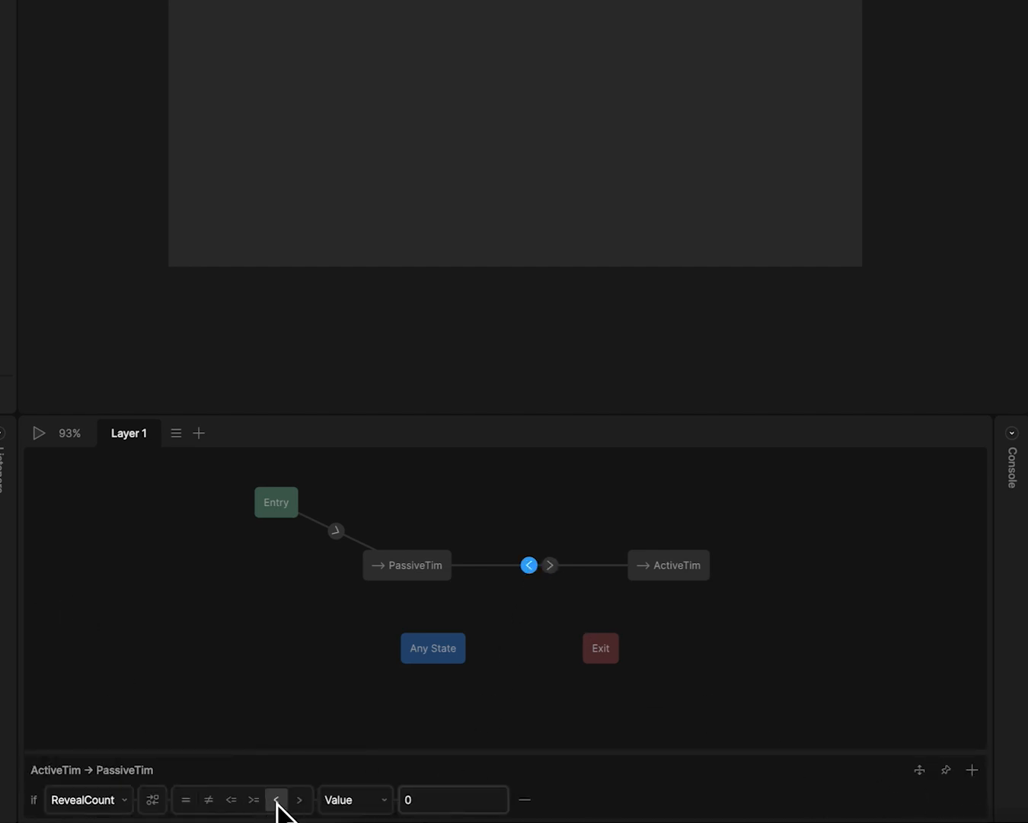
pyautogui.click(345, 799)
pyautogui.click(345, 691)
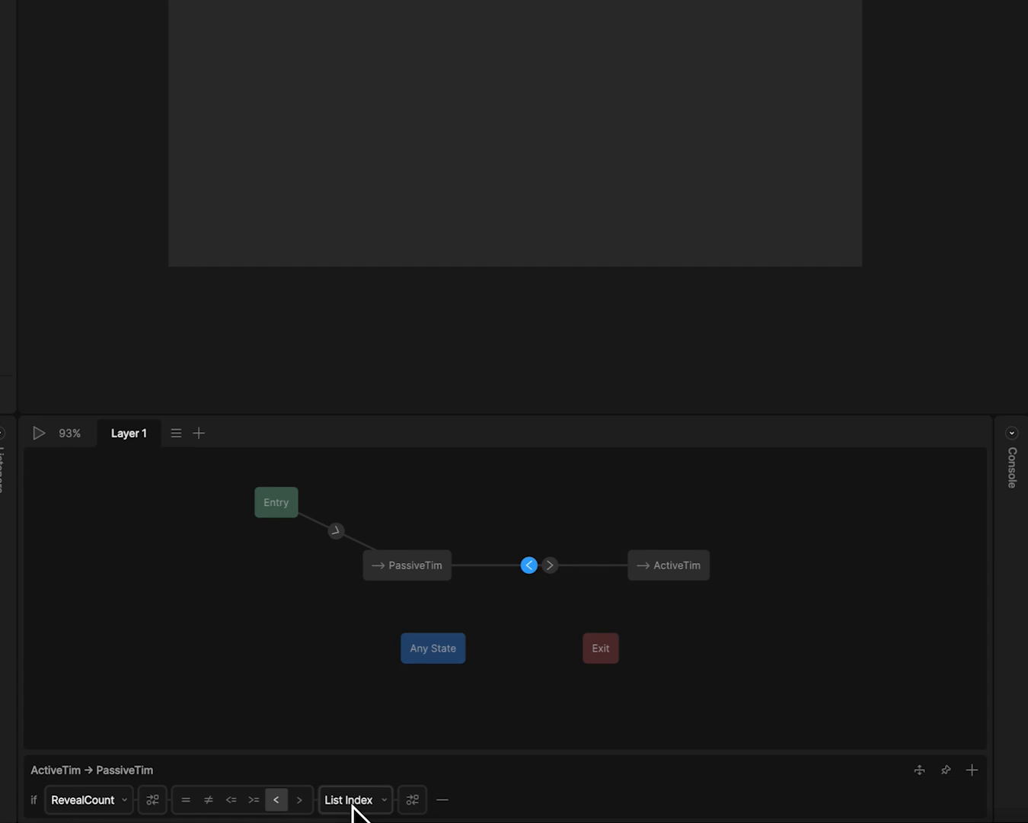
# - Remove the background fill from the Icon artboard
pyautogui.click(750, 602)
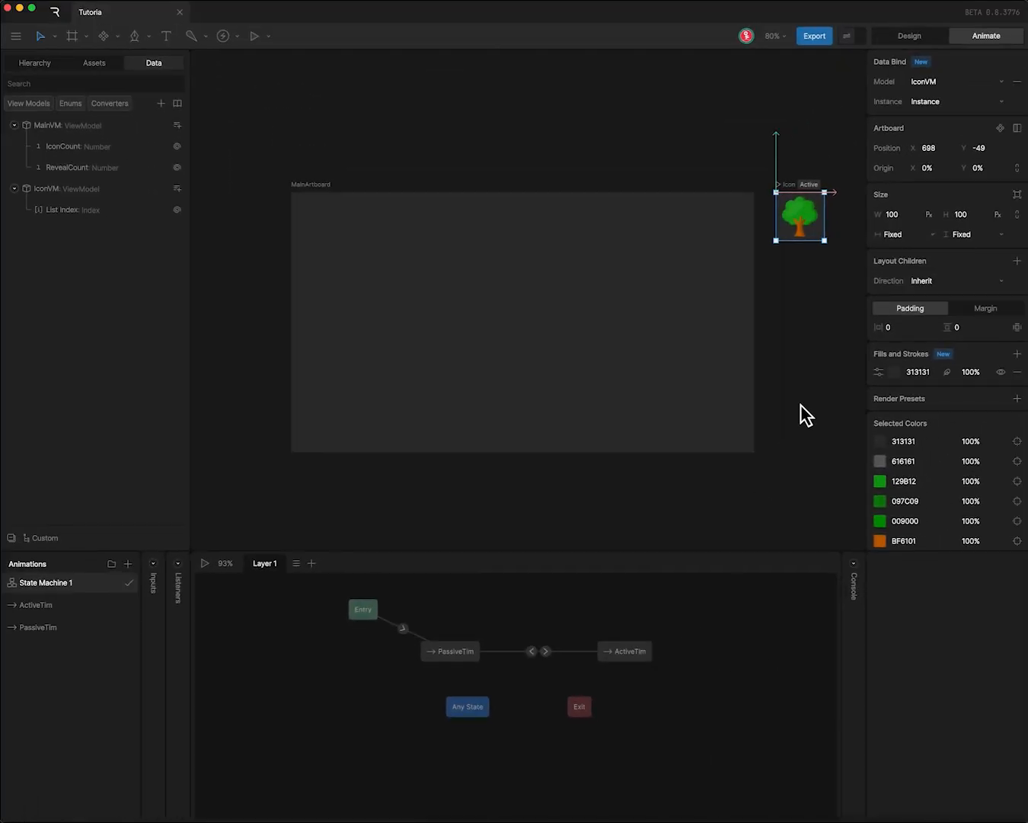
pyautogui.click(801, 405)
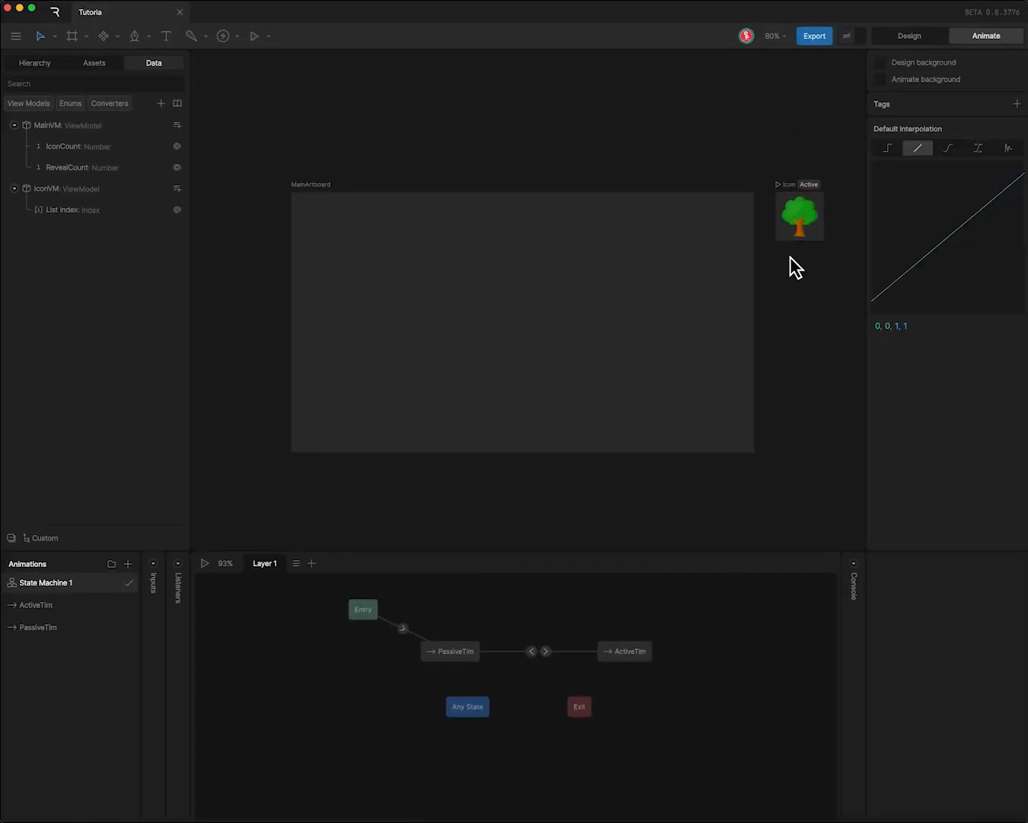
pyautogui.click(786, 201)
pyautogui.click(1017, 372)
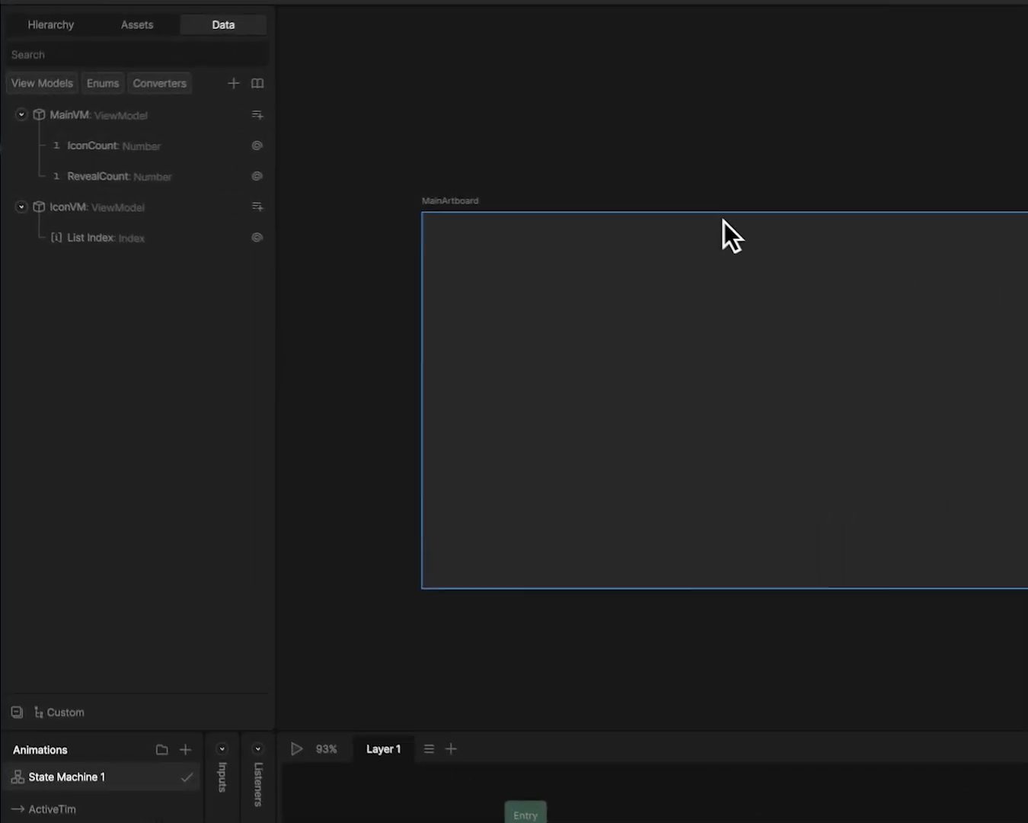
# - Set the MainArtboard's fill color to white (FFFFFF)
pyautogui.click(559, 202)
pyautogui.click(506, 138)
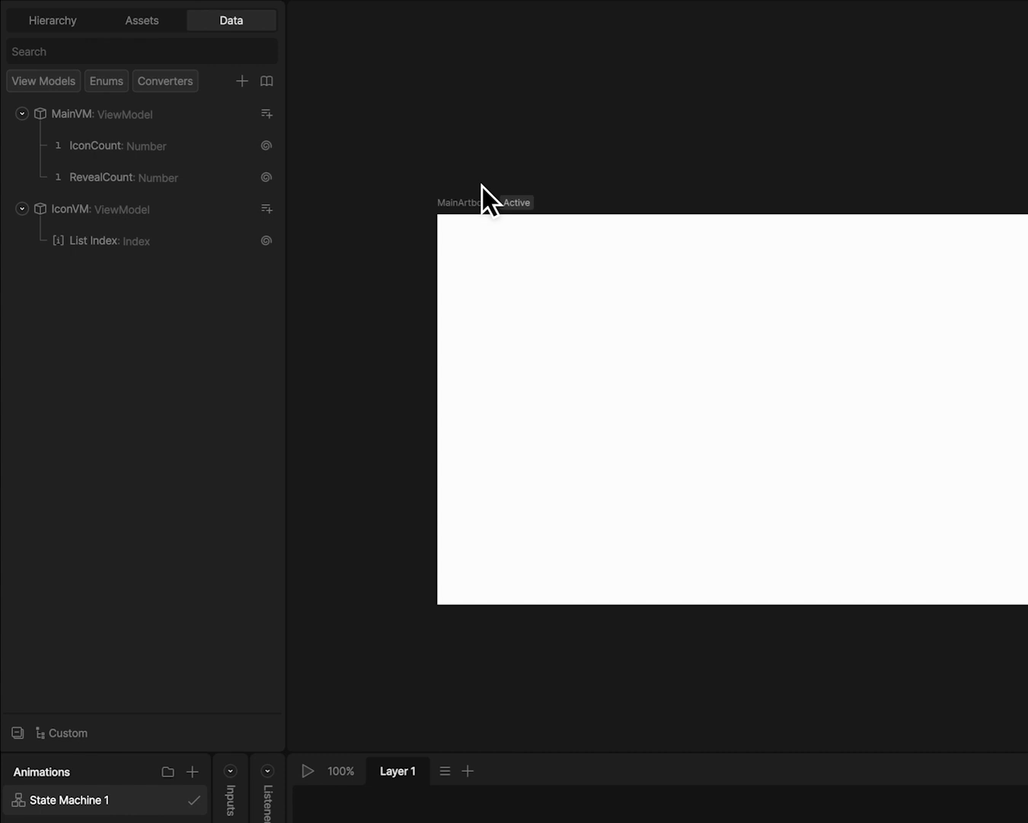
pyautogui.click(455, 200)
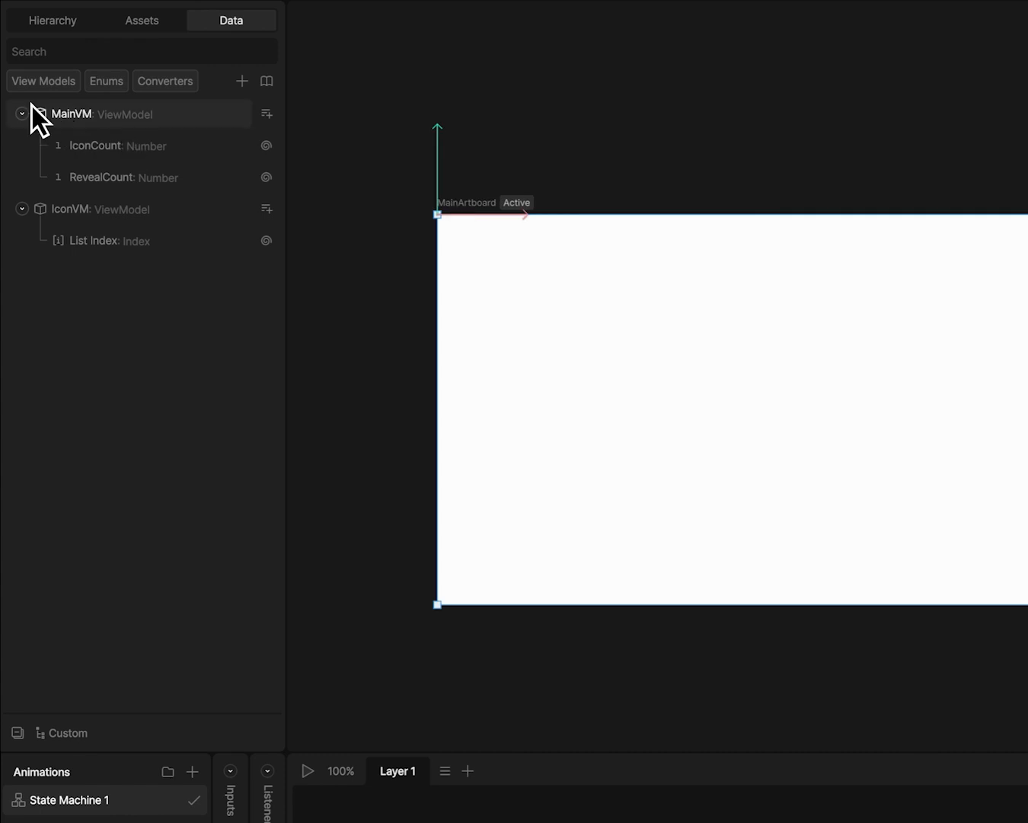
# - Create a Number to List converter and set its model to IconVM
pyautogui.click(242, 81)
pyautogui.moveTo(263, 175)
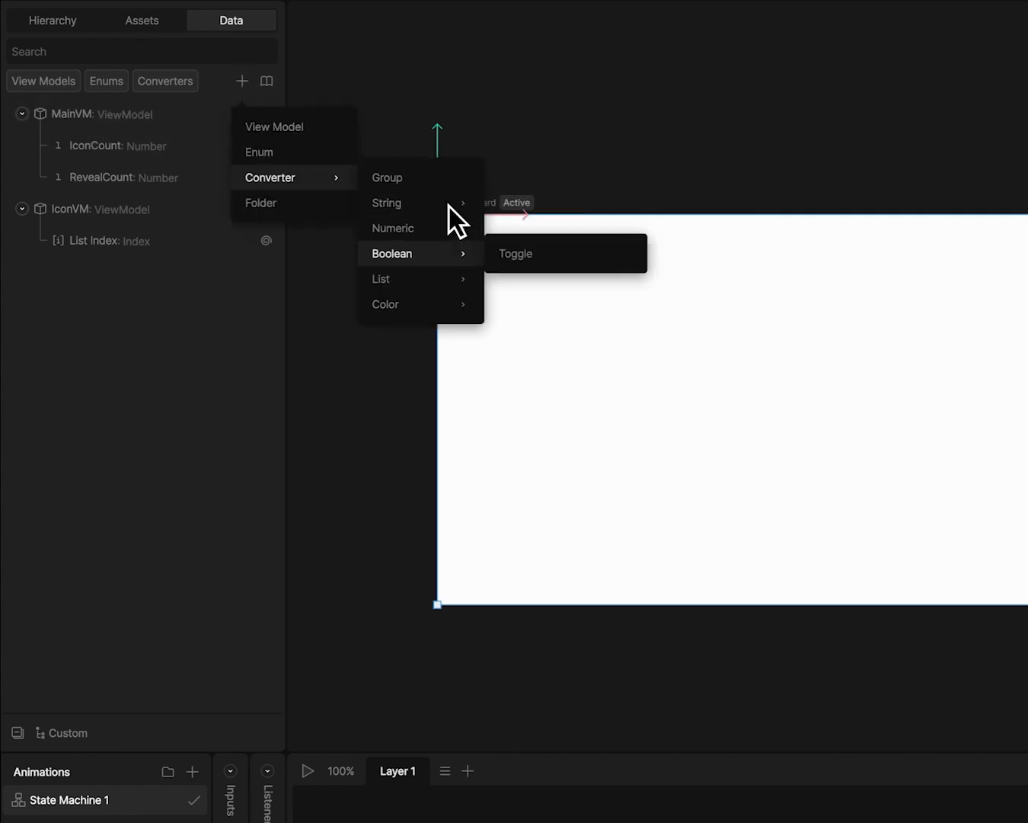
pyautogui.moveTo(433, 253)
pyautogui.moveTo(416, 277)
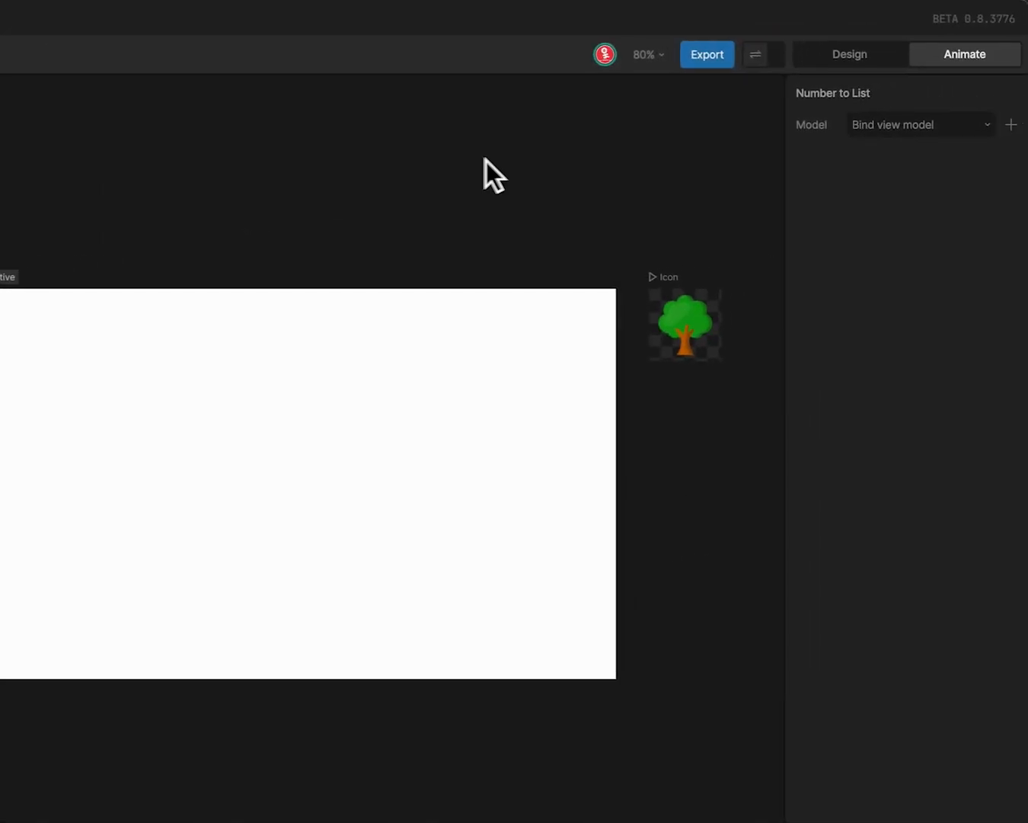
pyautogui.click(883, 125)
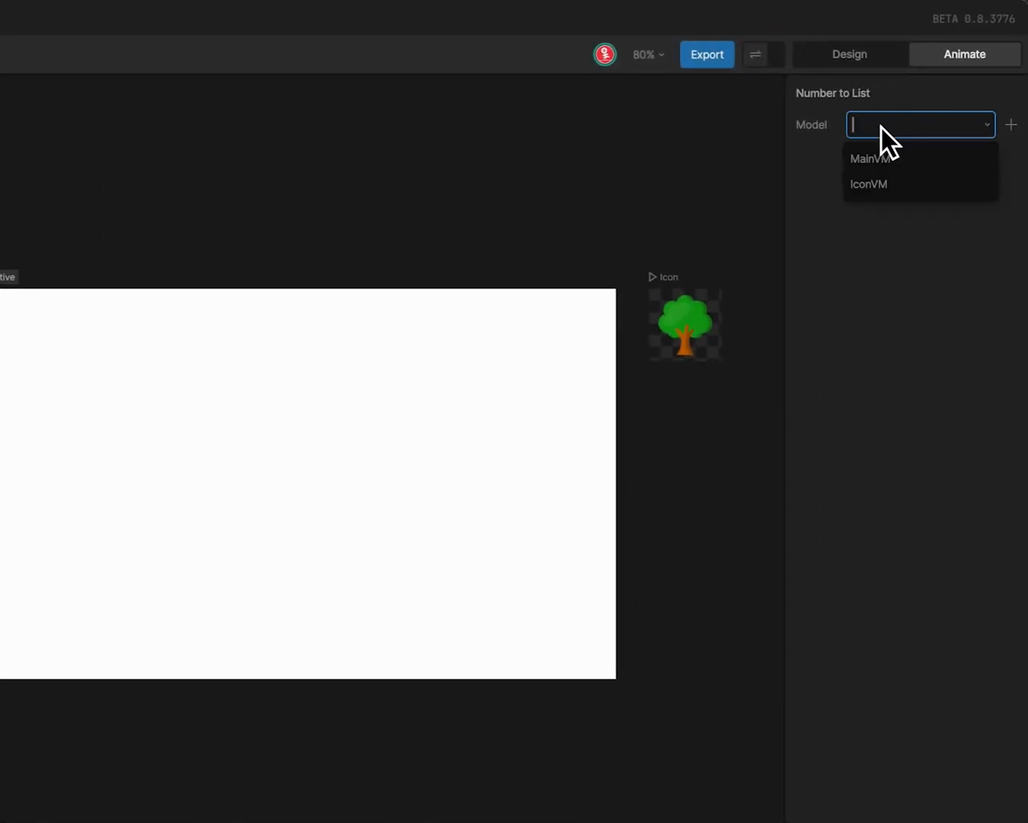
pyautogui.click(868, 185)
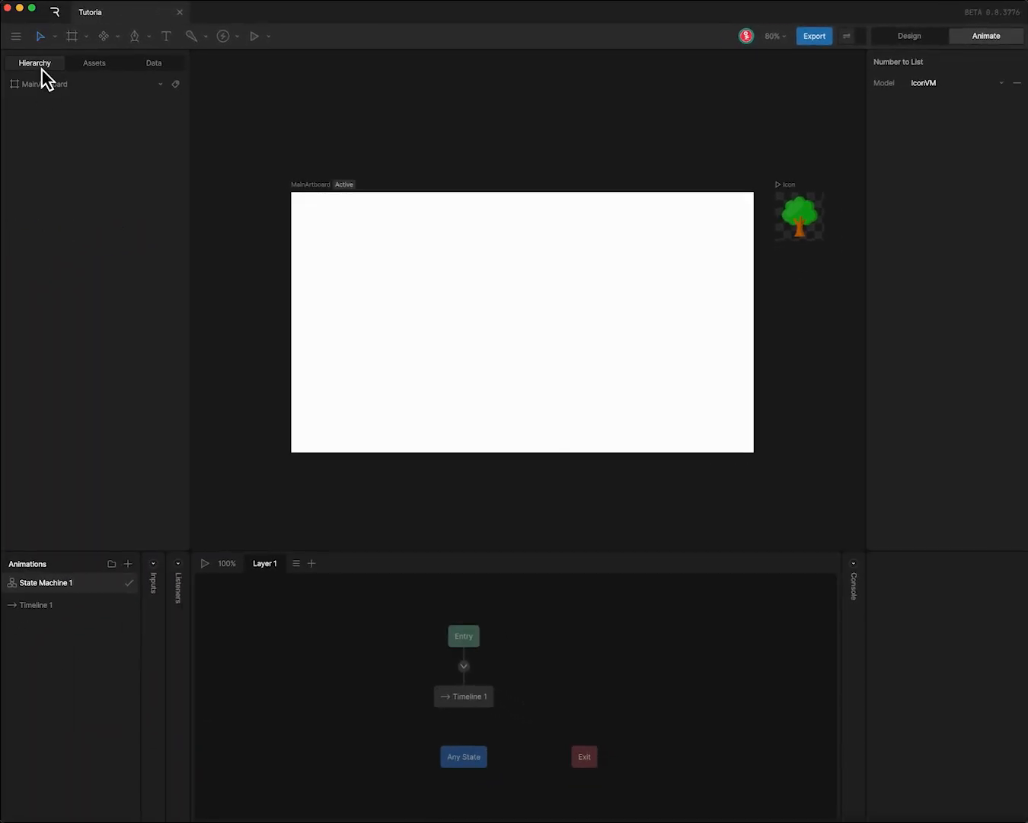
# - Add a child layout to MainArtboard and an artboard list inside that layout
pyautogui.click(45, 81)
pyautogui.click(1017, 260)
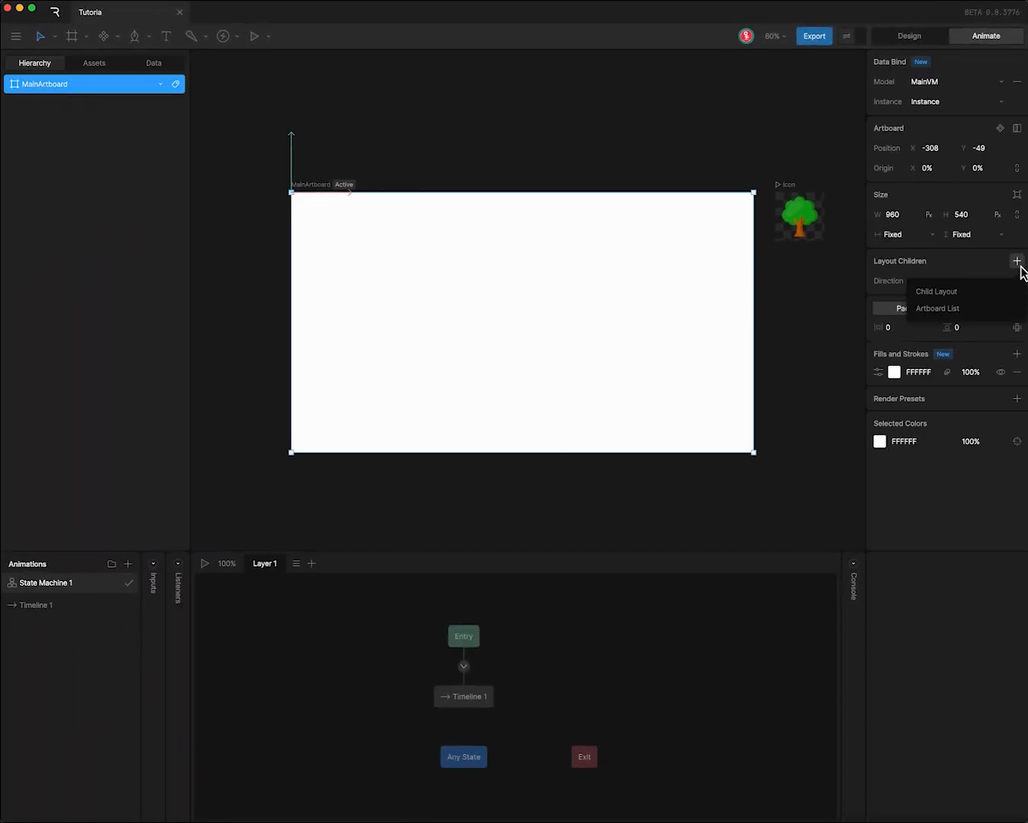
pyautogui.click(961, 294)
pyautogui.click(47, 108)
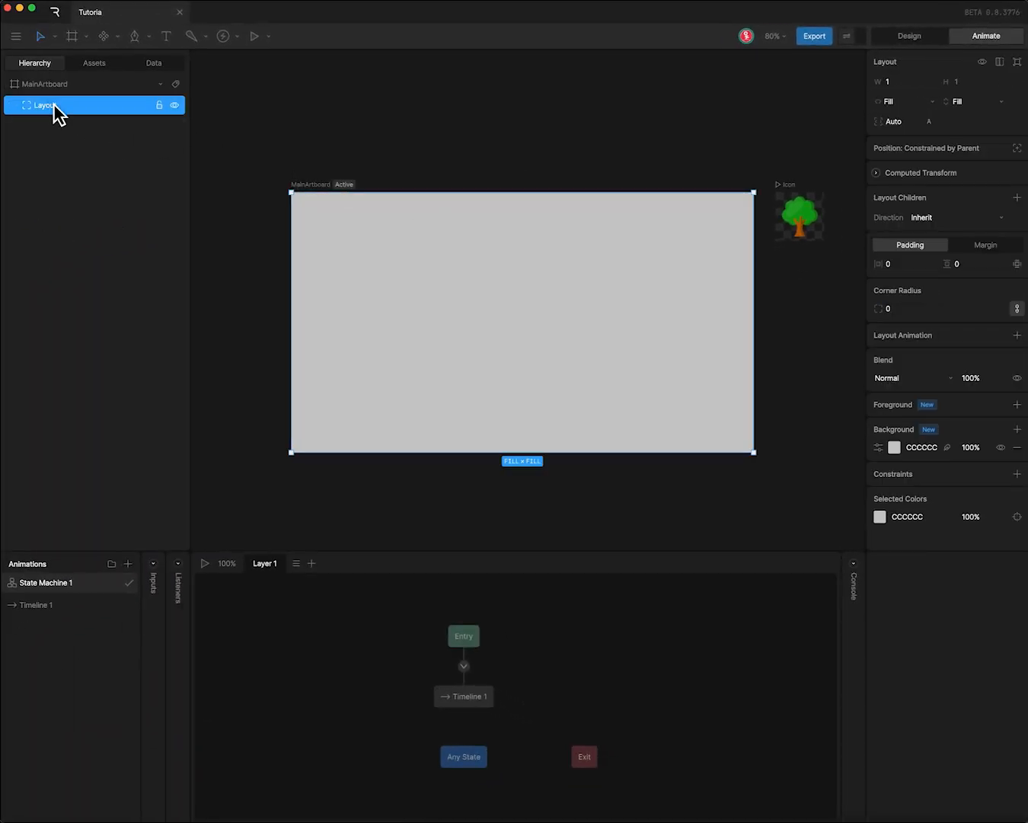
pyautogui.click(1017, 198)
pyautogui.click(948, 243)
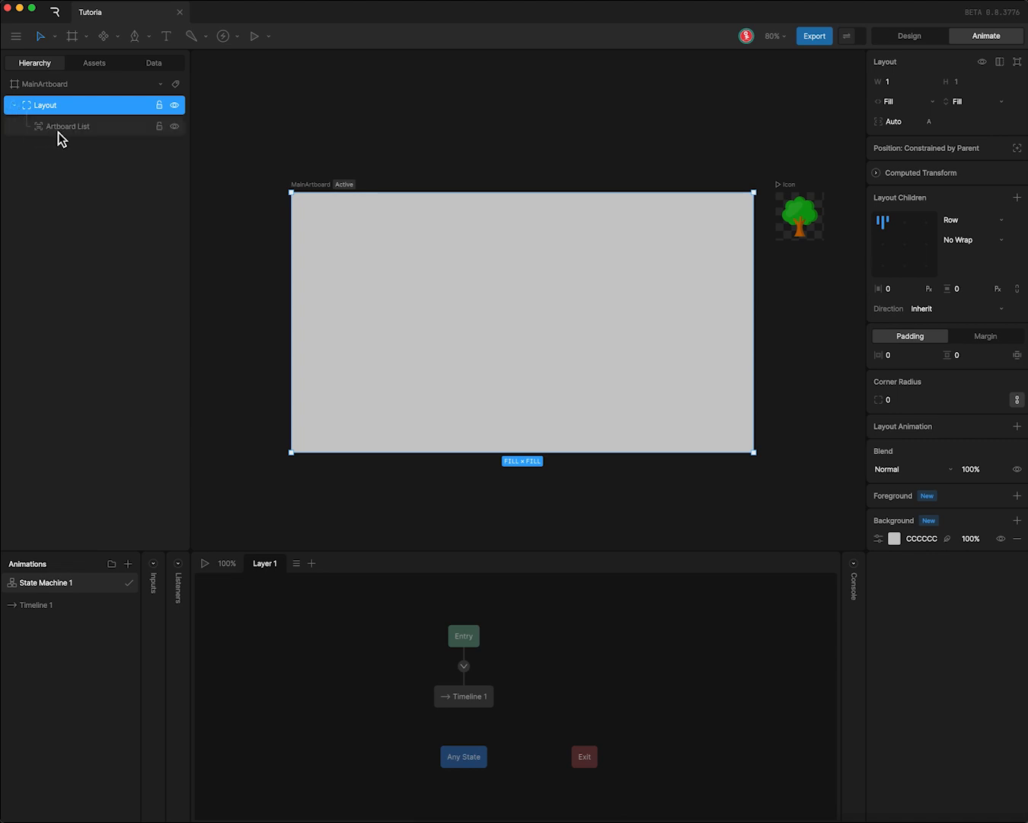
# - Bind the artboard list to the IconCount property through the Number to List converter
pyautogui.click(59, 126)
pyautogui.click(991, 107)
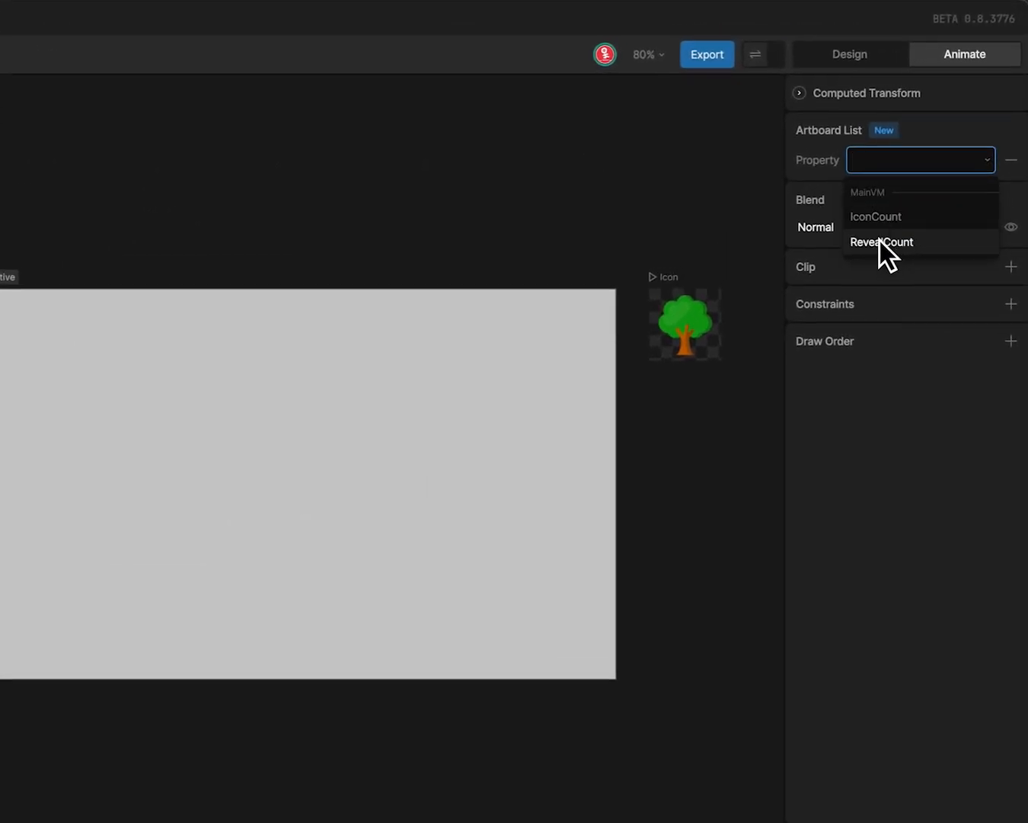
pyautogui.click(882, 216)
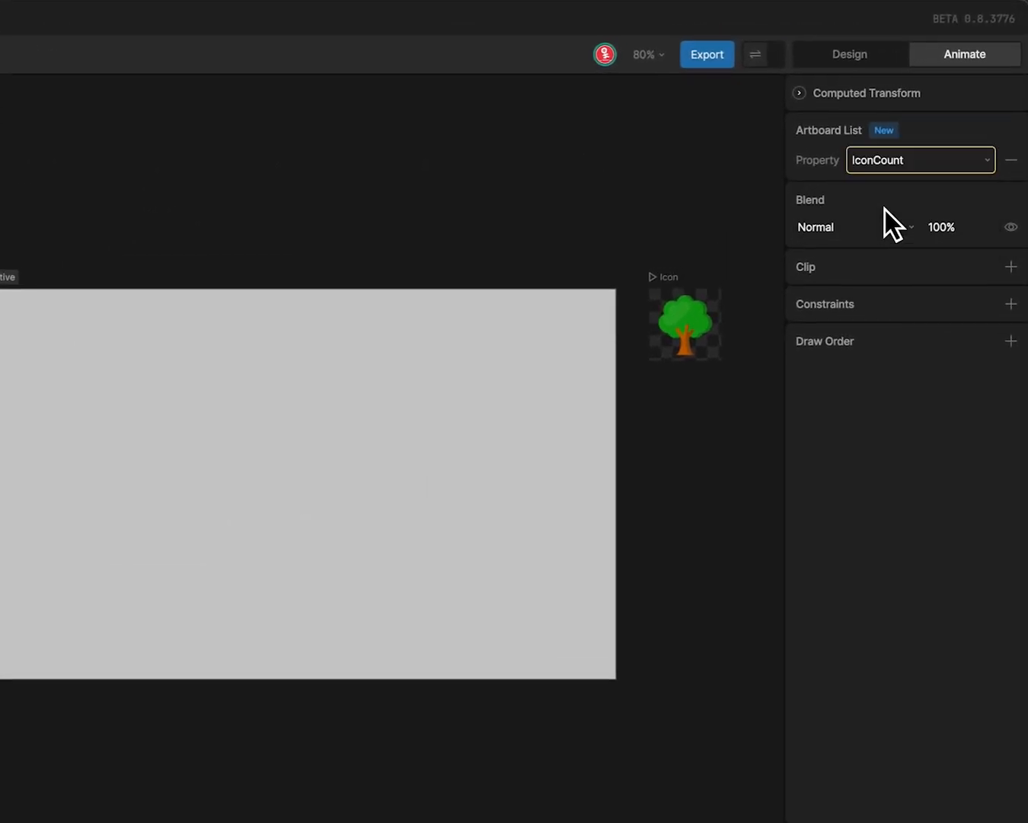
pyautogui.rightClick(888, 159)
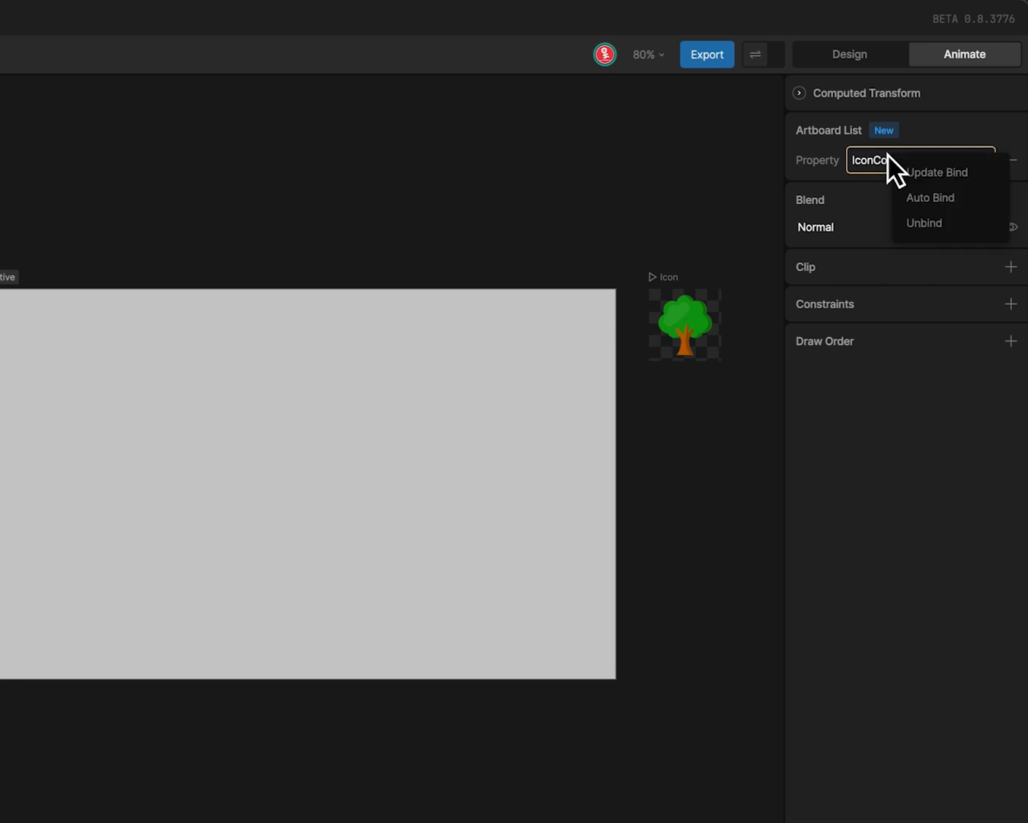
pyautogui.click(926, 173)
pyautogui.click(647, 212)
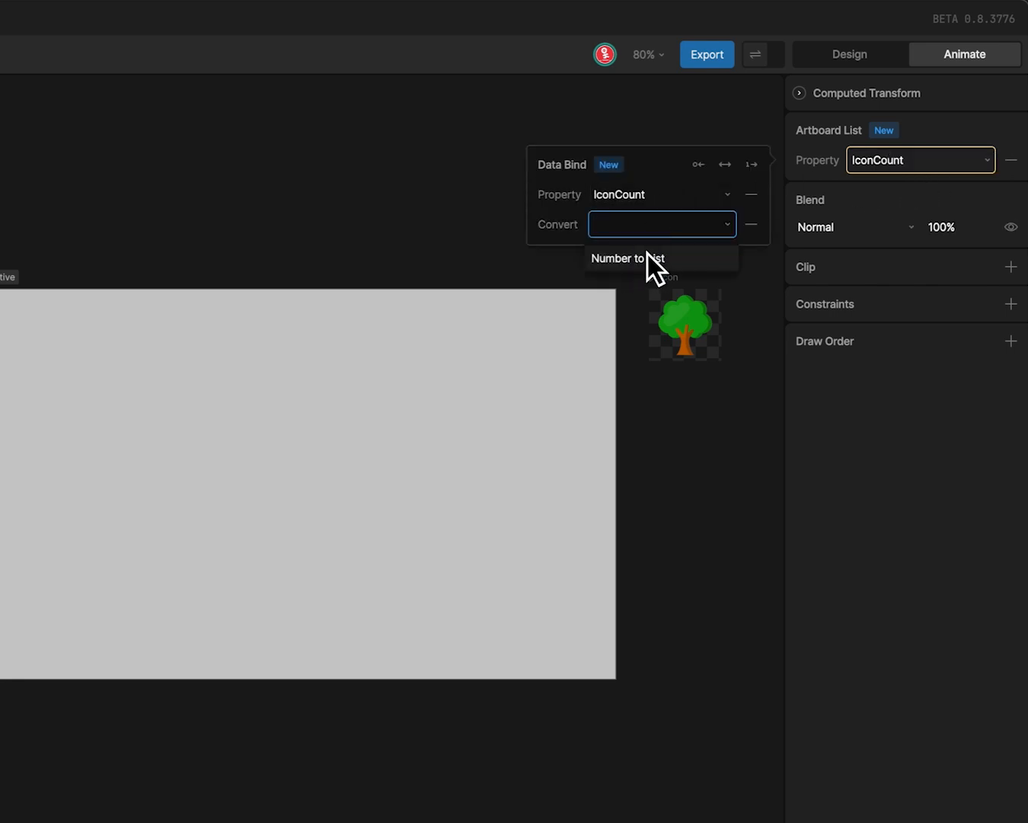
pyautogui.click(647, 254)
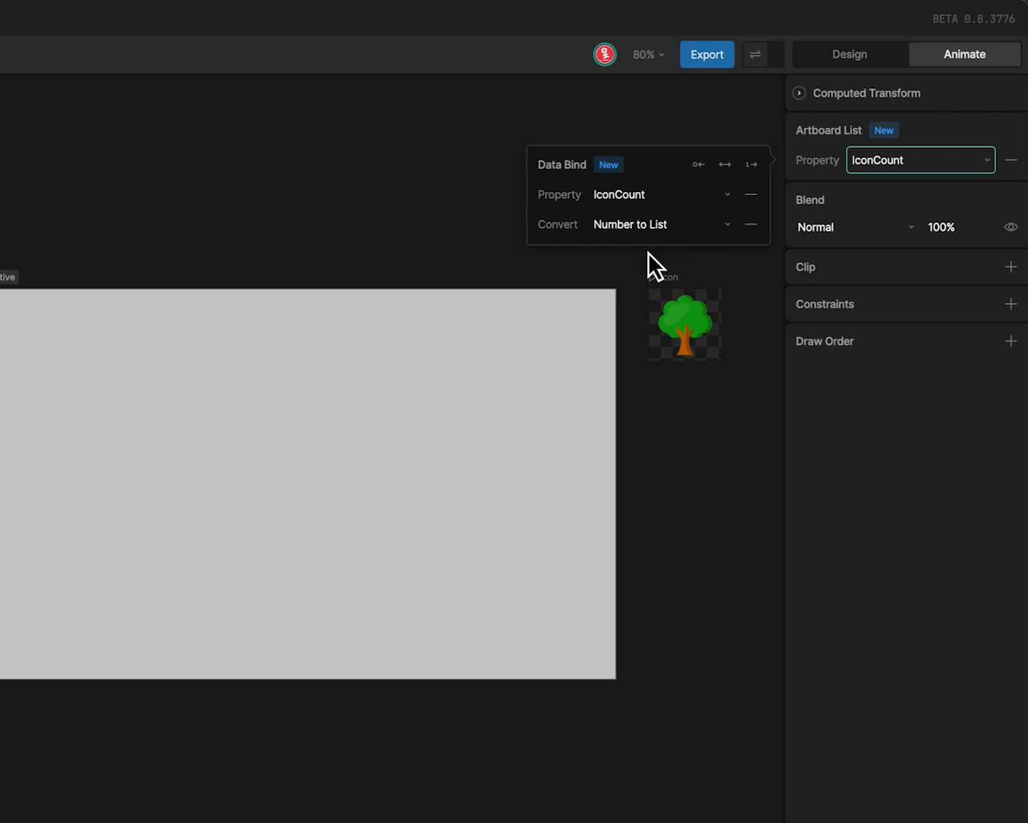
pyautogui.click(865, 162)
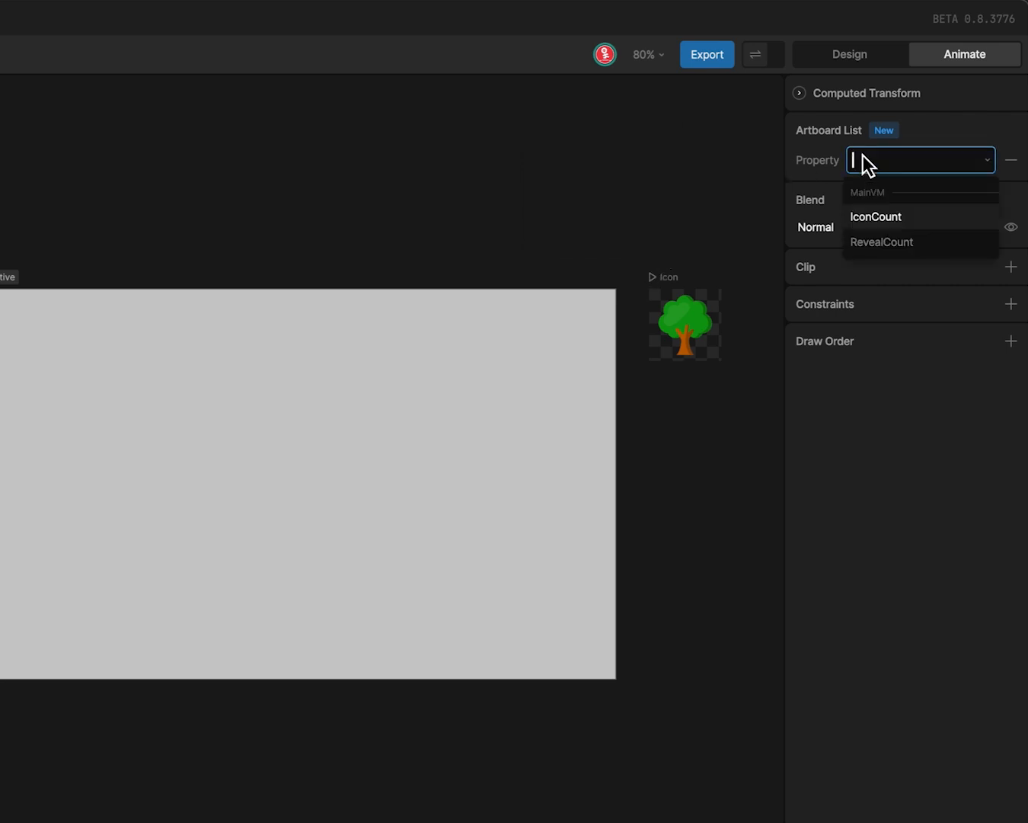
pyautogui.click(829, 166)
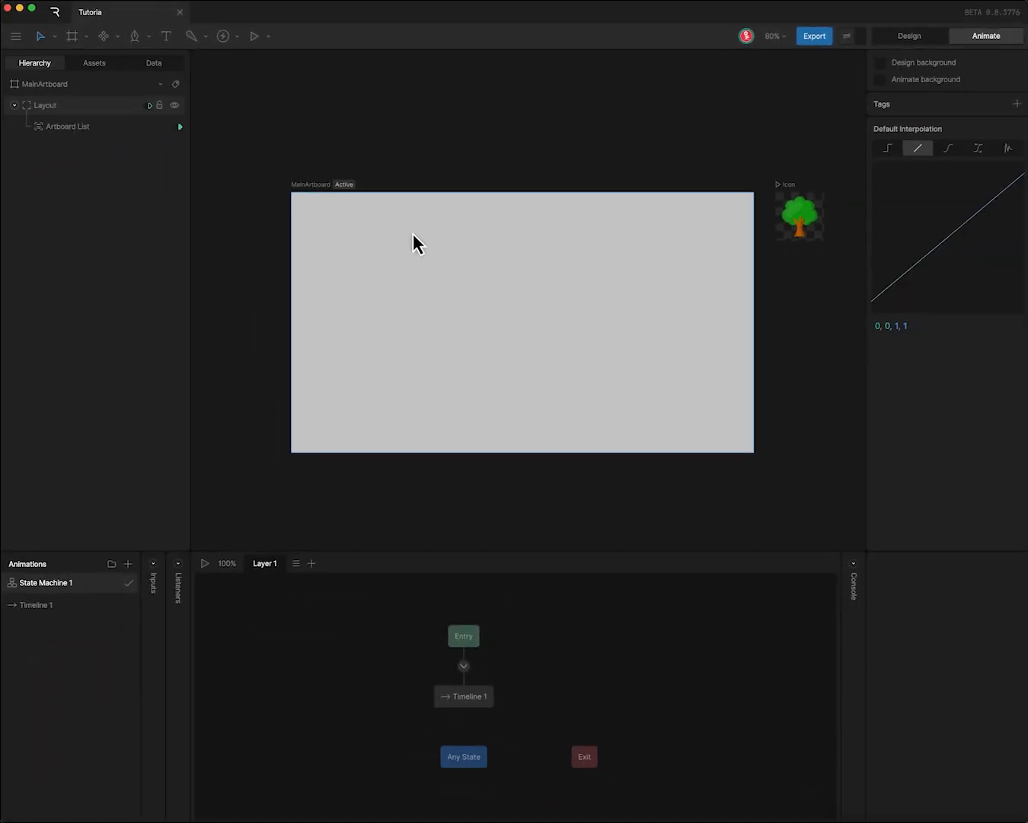
# - Play the MainArtboard's state machine and set the IconCount instance value to 100
pyautogui.click(303, 184)
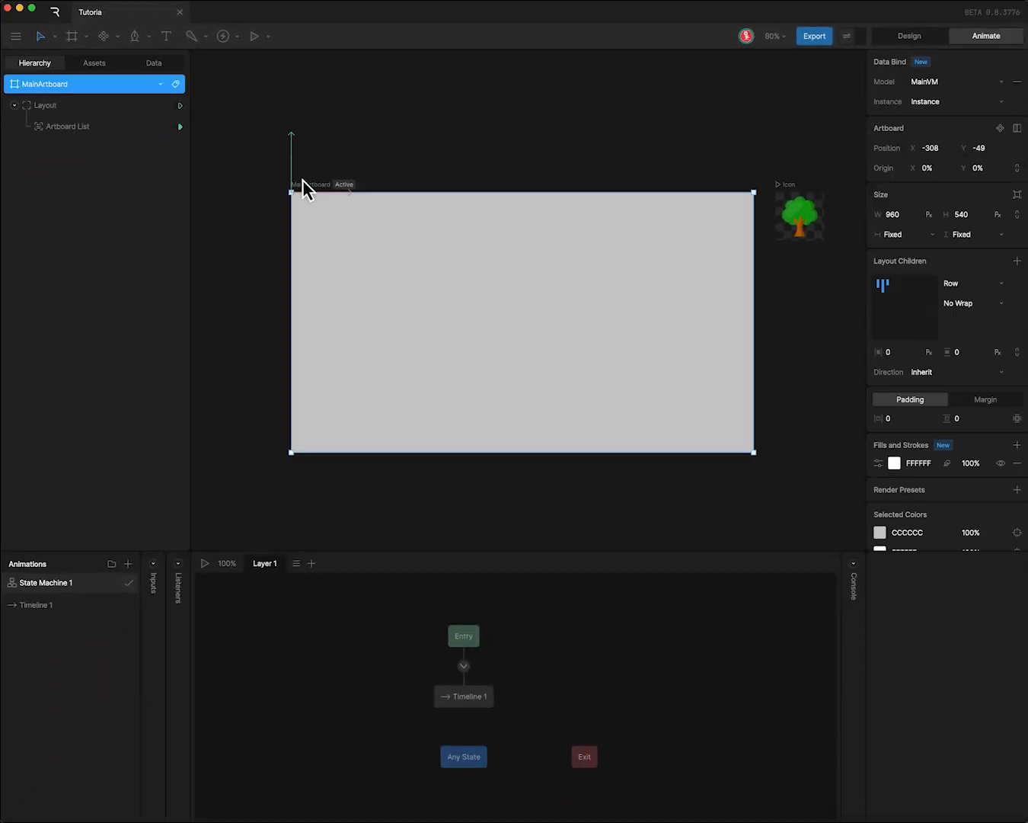
pyautogui.click(268, 35)
pyautogui.moveTo(288, 82)
pyautogui.click(399, 90)
pyautogui.click(257, 36)
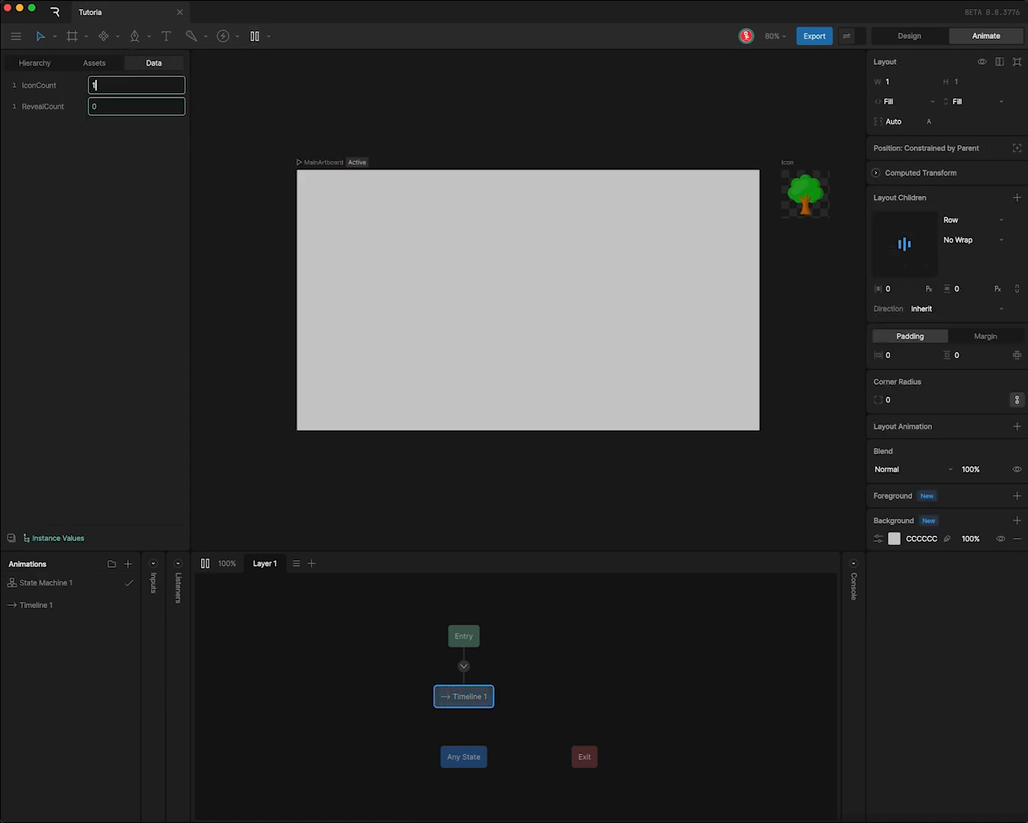
pyautogui.press('Return')
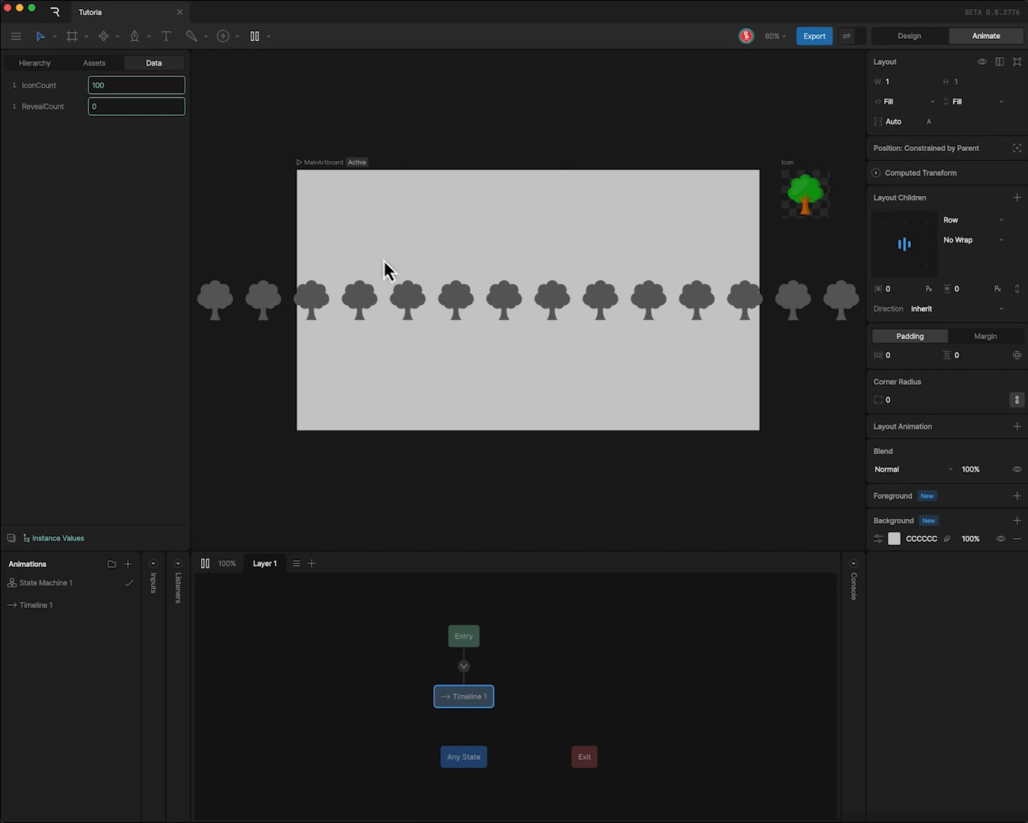
# - Set the children of MainArtboard's layout to Wrap
pyautogui.click(37, 65)
pyautogui.click(63, 127)
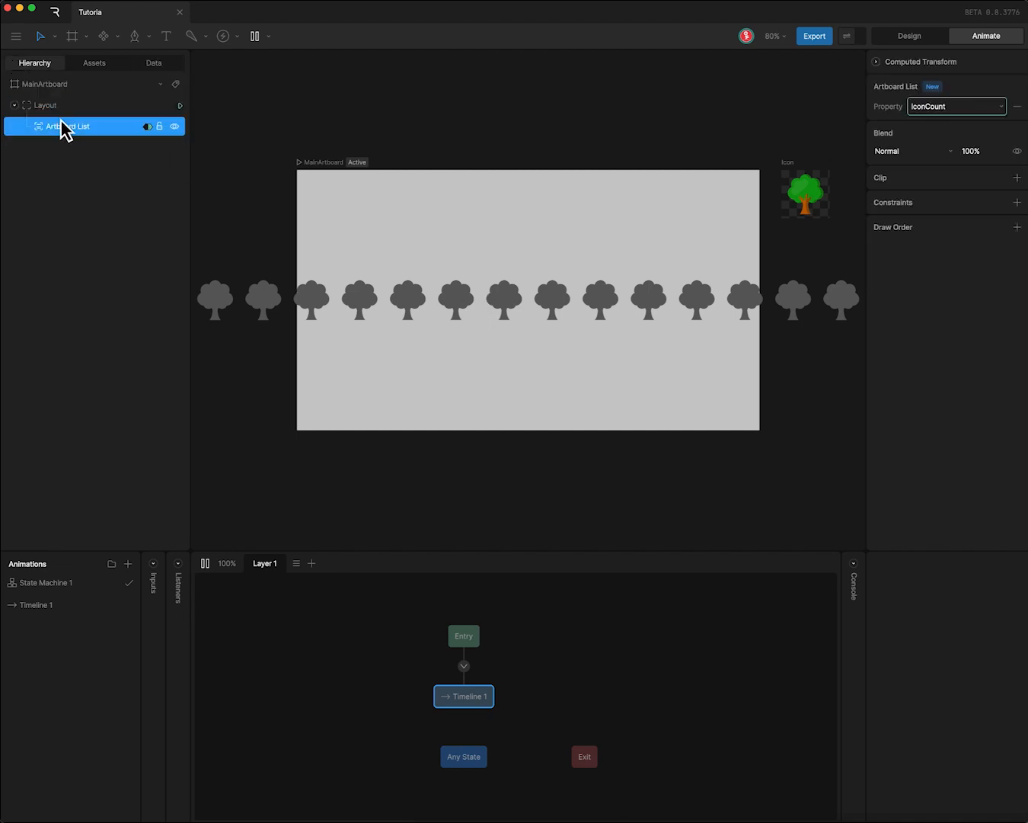
pyautogui.click(45, 105)
pyautogui.click(959, 238)
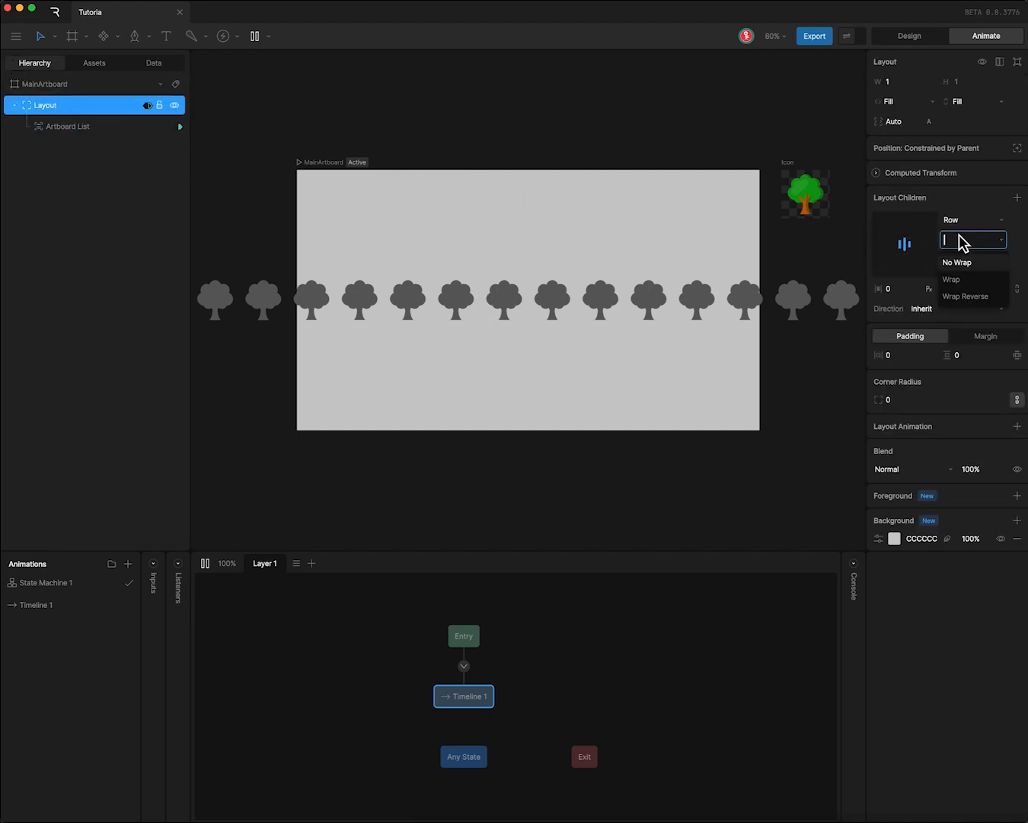
pyautogui.click(959, 281)
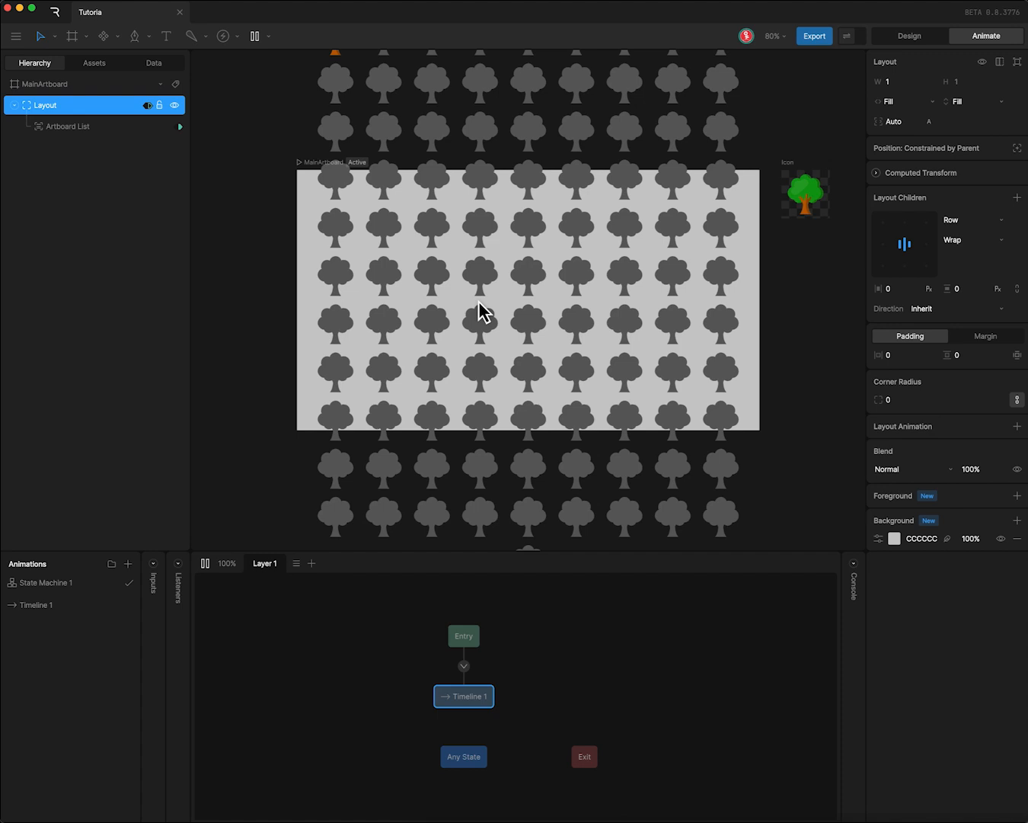
# - Stop the state machine playback and select the Main group of the Icon artboard
pyautogui.click(46, 84)
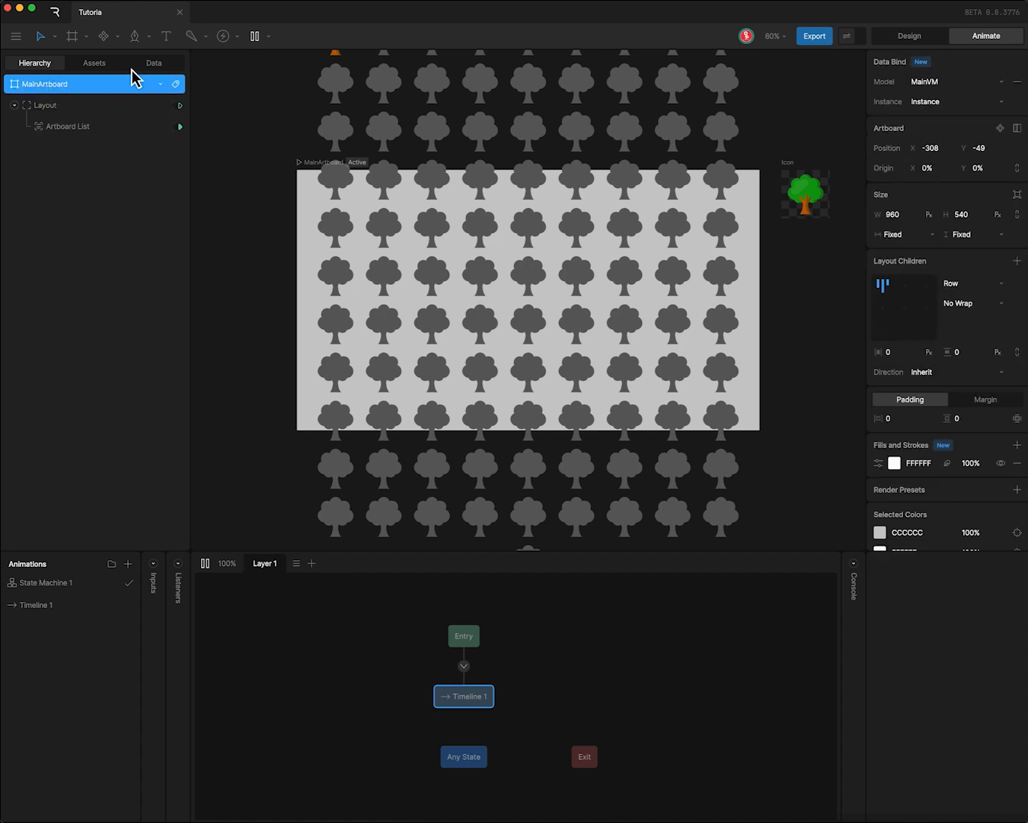
pyautogui.click(156, 63)
pyautogui.click(253, 35)
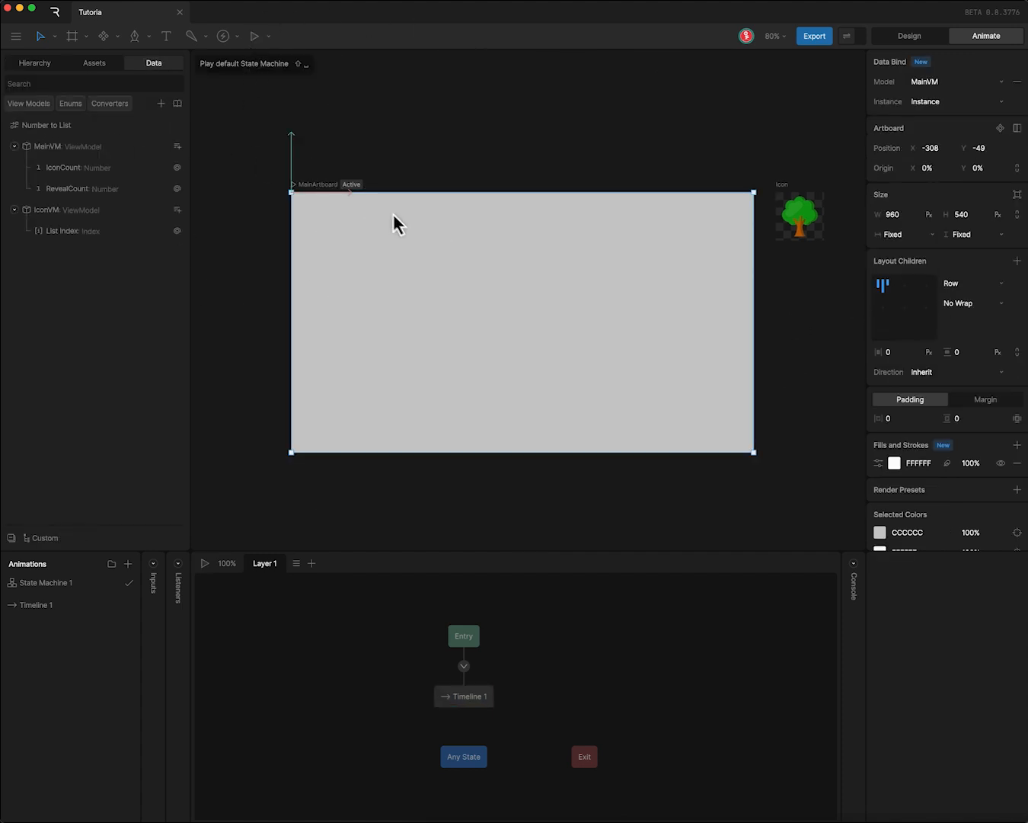
pyautogui.click(781, 188)
pyautogui.click(35, 65)
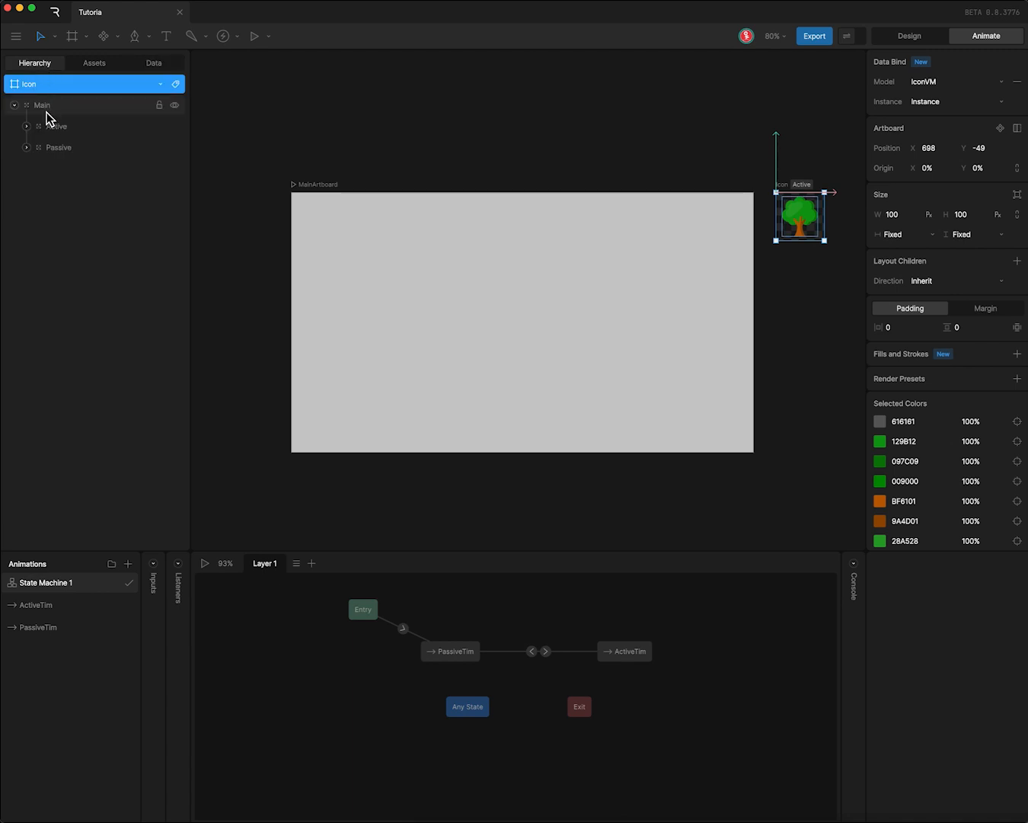
pyautogui.click(36, 107)
# - Add a number property named IconSize to MainVM and set its instance value to 50
pyautogui.click(154, 63)
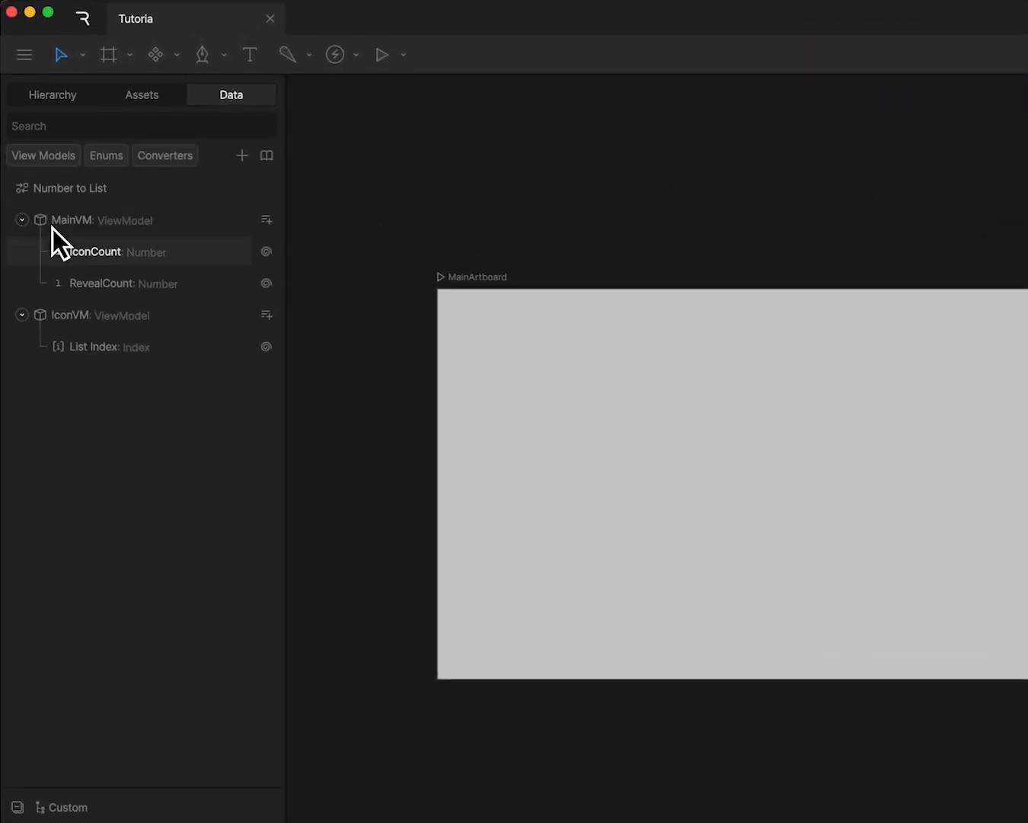
pyautogui.click(114, 221)
pyautogui.click(266, 221)
pyautogui.click(294, 264)
pyautogui.moveTo(109, 265); pyautogui.dragTo(108, 316)
pyautogui.doubleClick(251, 315)
pyautogui.write('IconSize')
pyautogui.press('Return')
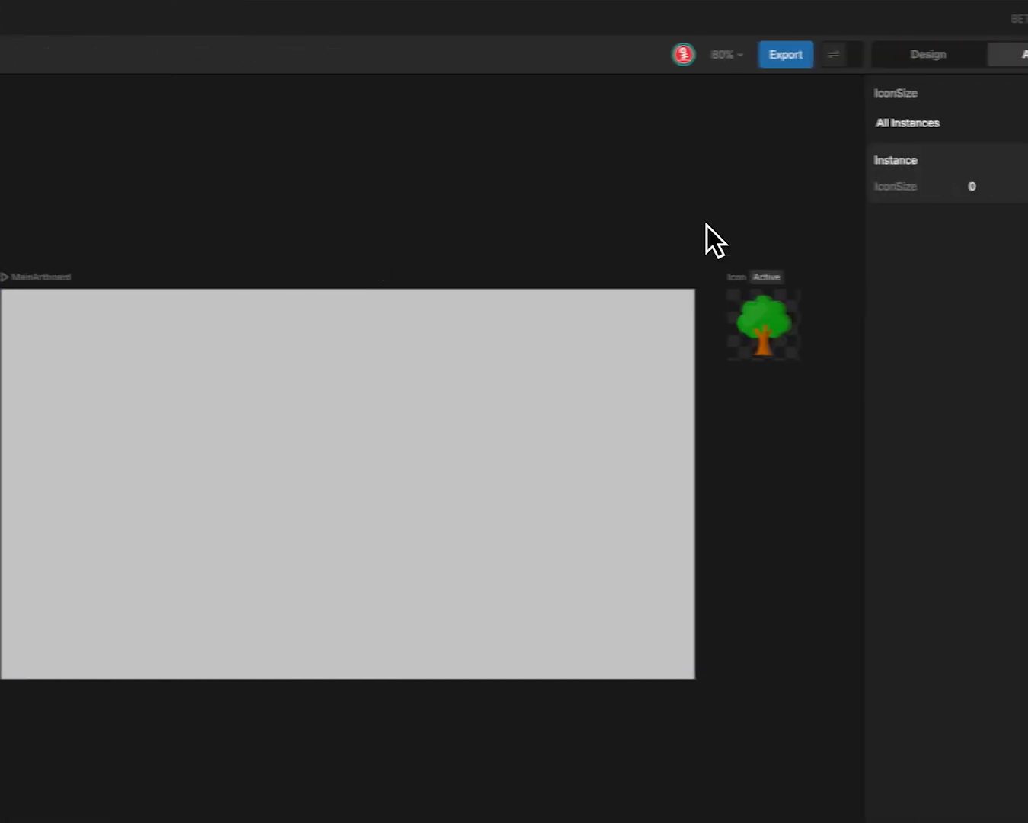
pyautogui.click(984, 185)
pyautogui.write('50')
pyautogui.press('Return')
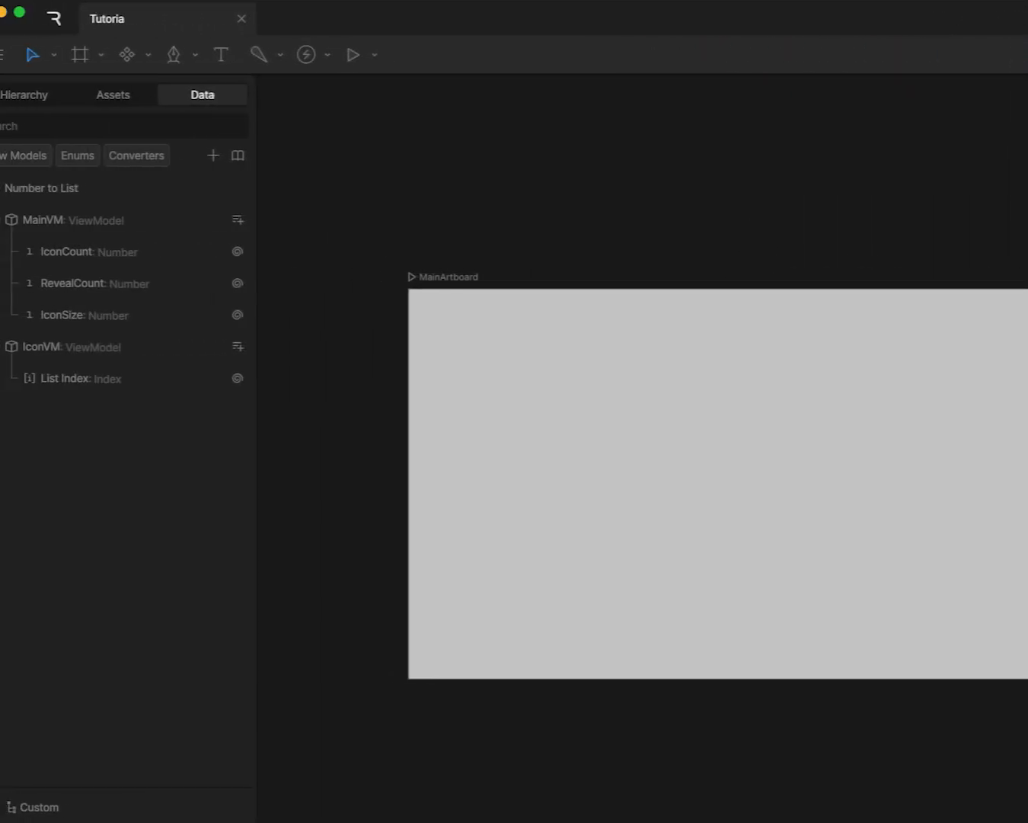
# - Bind the X scale of the Icon artboard's Main group to IconSize with the Normalize converter
pyautogui.click(23, 95)
pyautogui.click(53, 158)
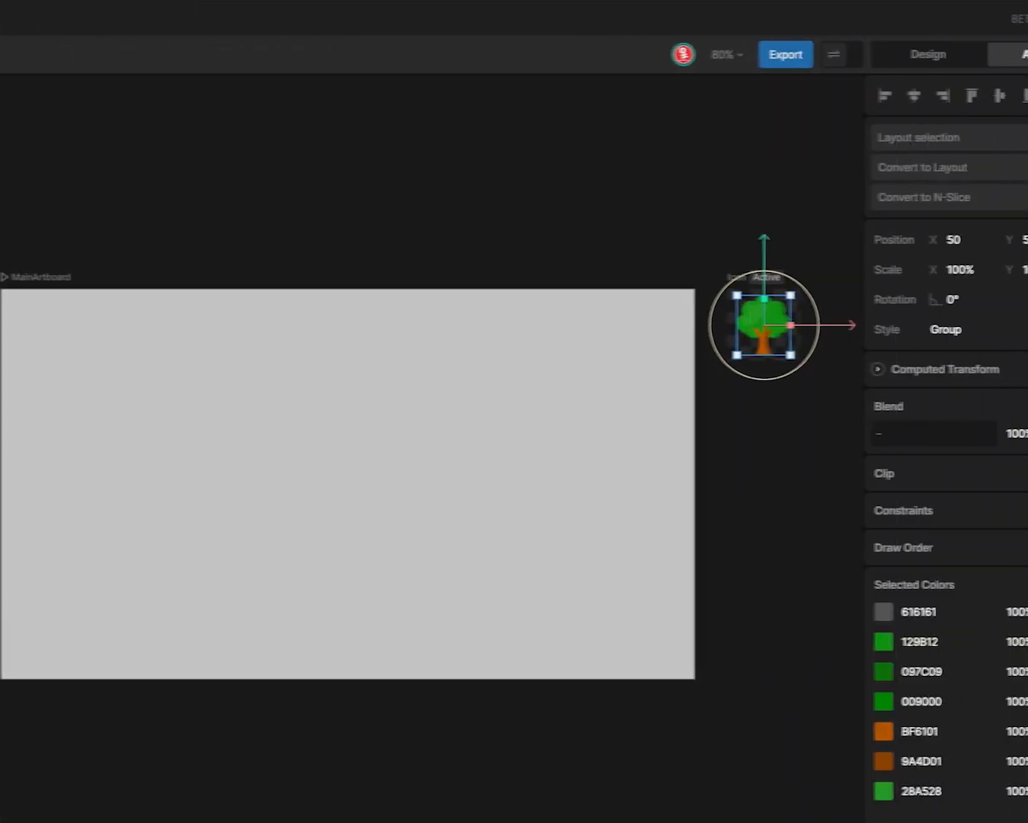
pyautogui.rightClick(955, 270)
pyautogui.click(1013, 289)
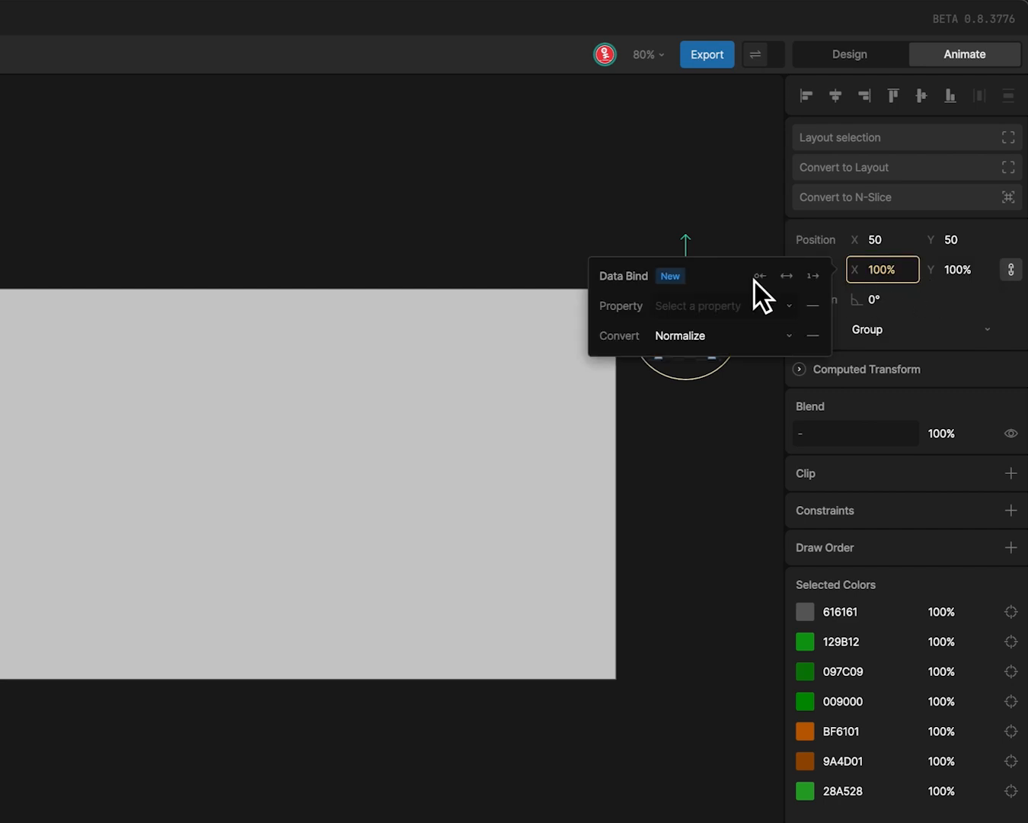
pyautogui.click(800, 311)
pyautogui.click(686, 411)
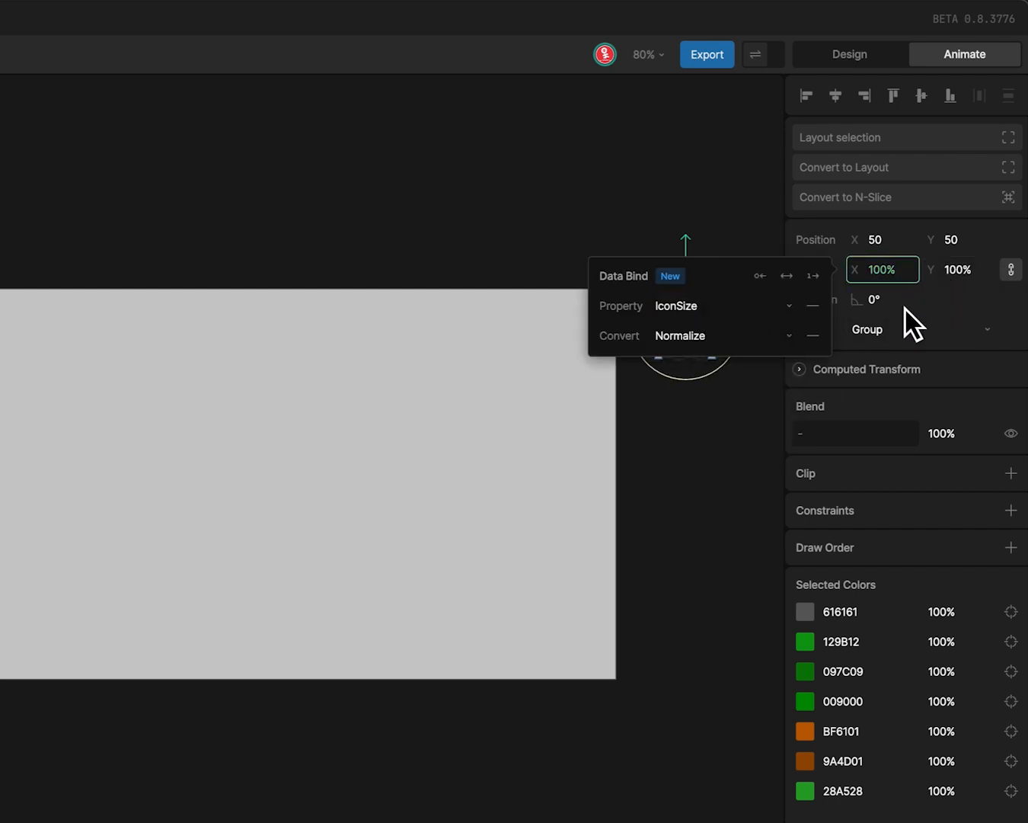
# - Bind the Main group's Y scale to IconSize with the Normalize converter
pyautogui.rightClick(953, 269)
pyautogui.click(948, 285)
pyautogui.click(769, 304)
pyautogui.click(769, 409)
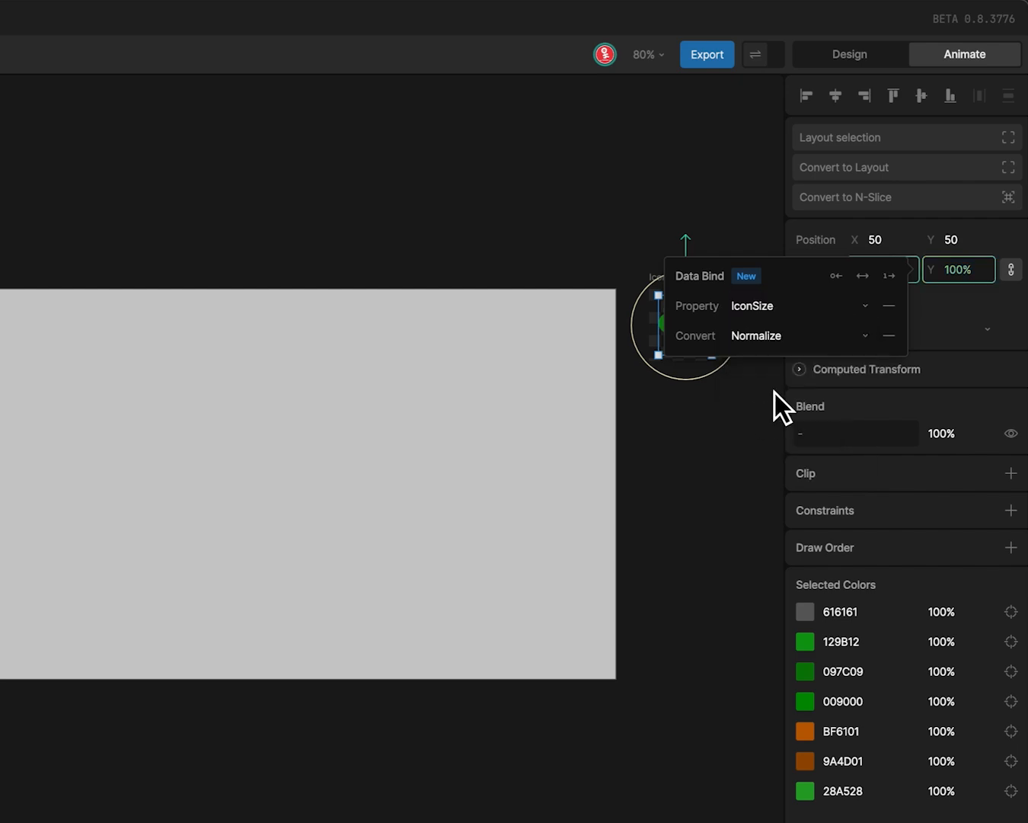
pyautogui.click(946, 318)
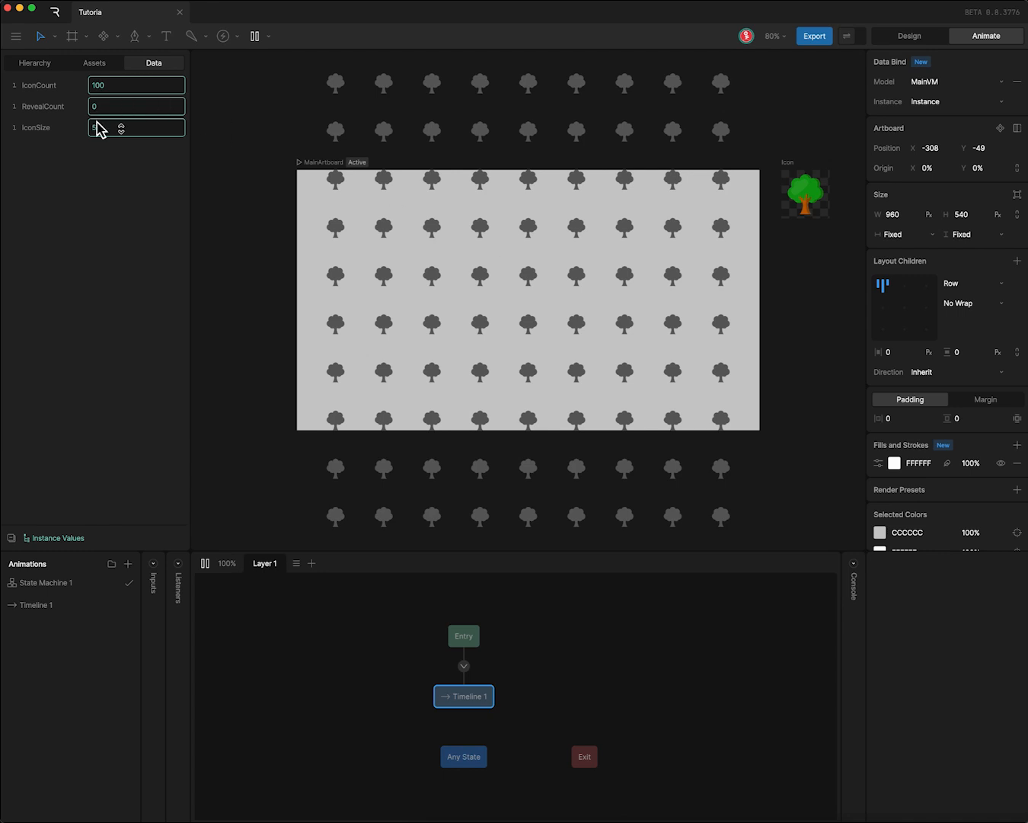
# - Play MainArtboard's state machine and try an IconSize instance value of 25
pyautogui.write('5')
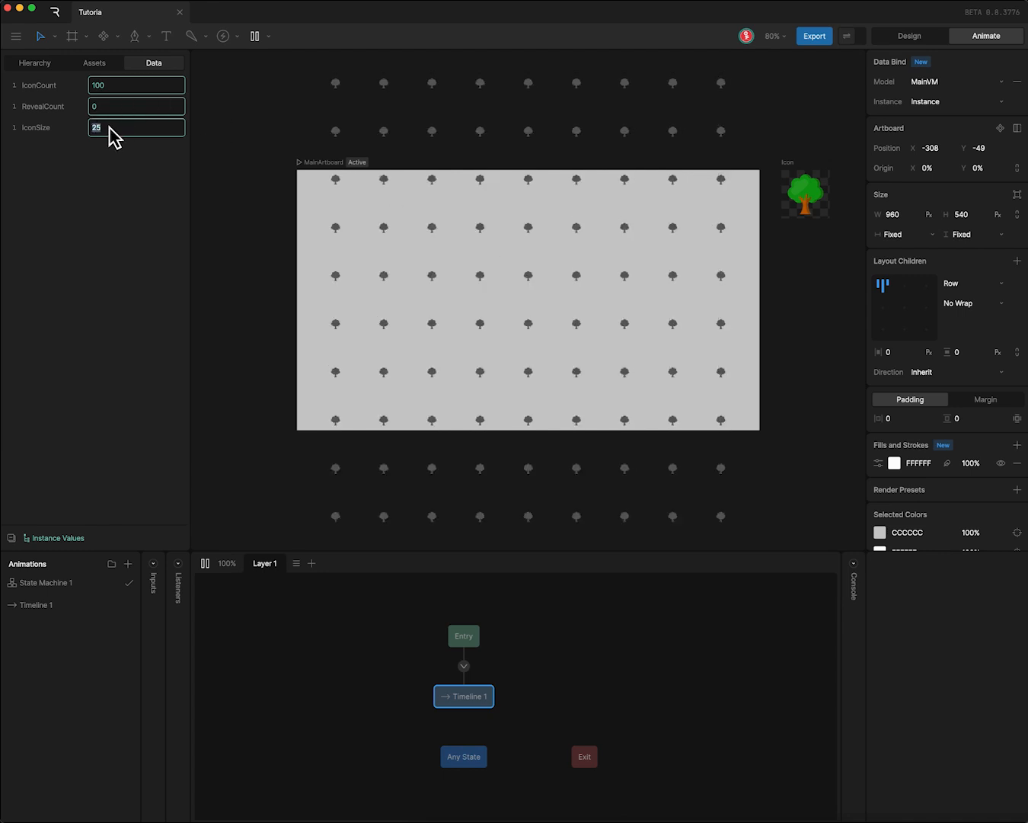
# - Set the layout's horizontal and vertical padding to 10 and both gaps between its children to -40 px
pyautogui.click(36, 63)
pyautogui.click(47, 105)
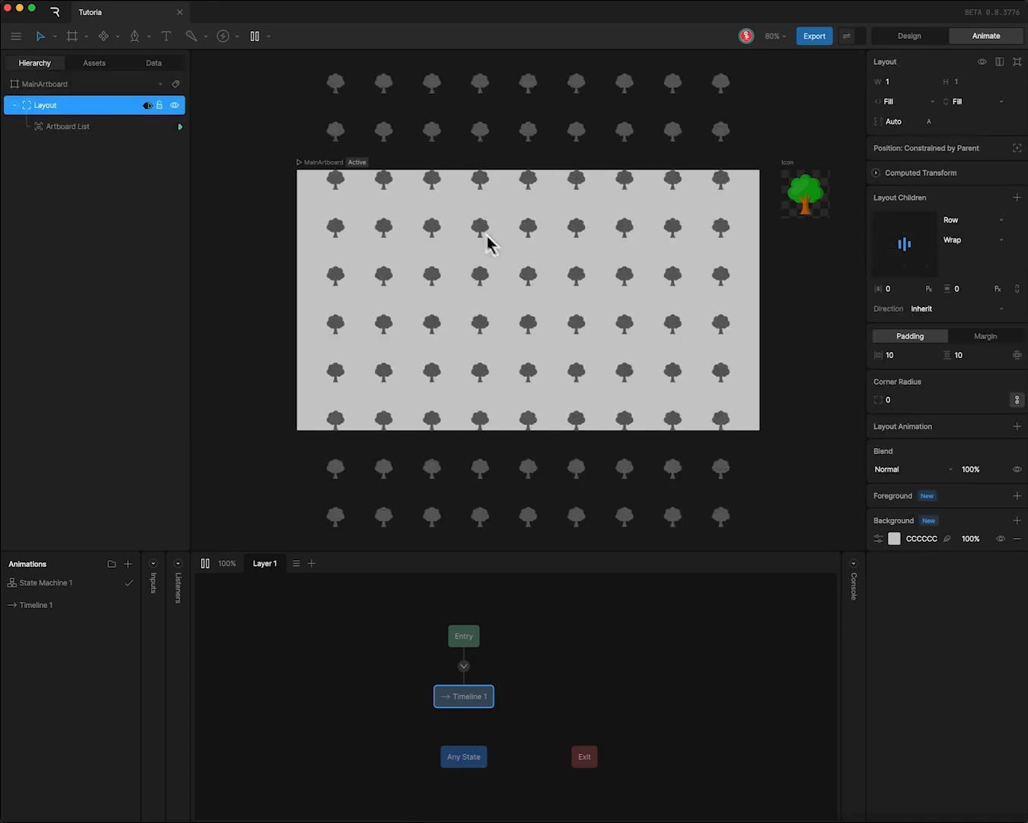
pyautogui.moveTo(901, 288)
pyautogui.mouseDown()
pyautogui.moveTo(902, 301)
pyautogui.moveTo(964, 294)
pyautogui.moveTo(966, 328)
pyautogui.moveTo(909, 301)
pyautogui.moveTo(905, 309)
pyautogui.mouseUp()
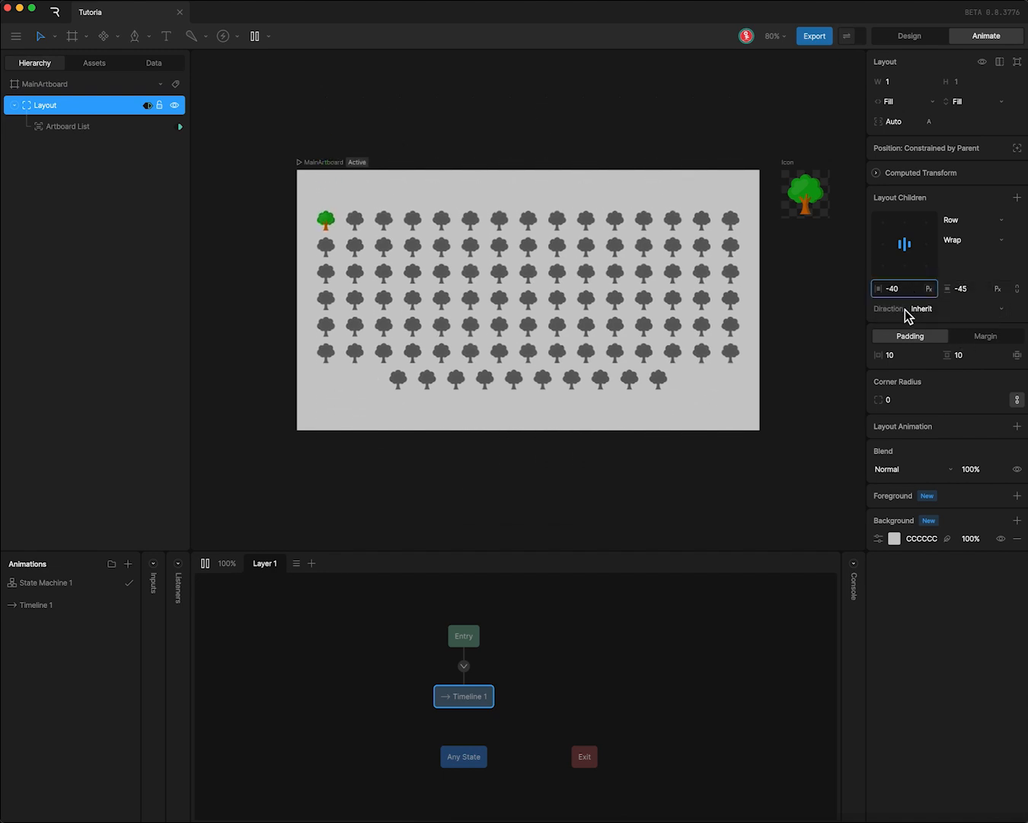
pyautogui.click(971, 289)
pyautogui.write('-40')
pyautogui.press('Return')
# - Test the RevealCount instance value by raising it gradually to 96 and lowering it to 59
pyautogui.click(140, 62)
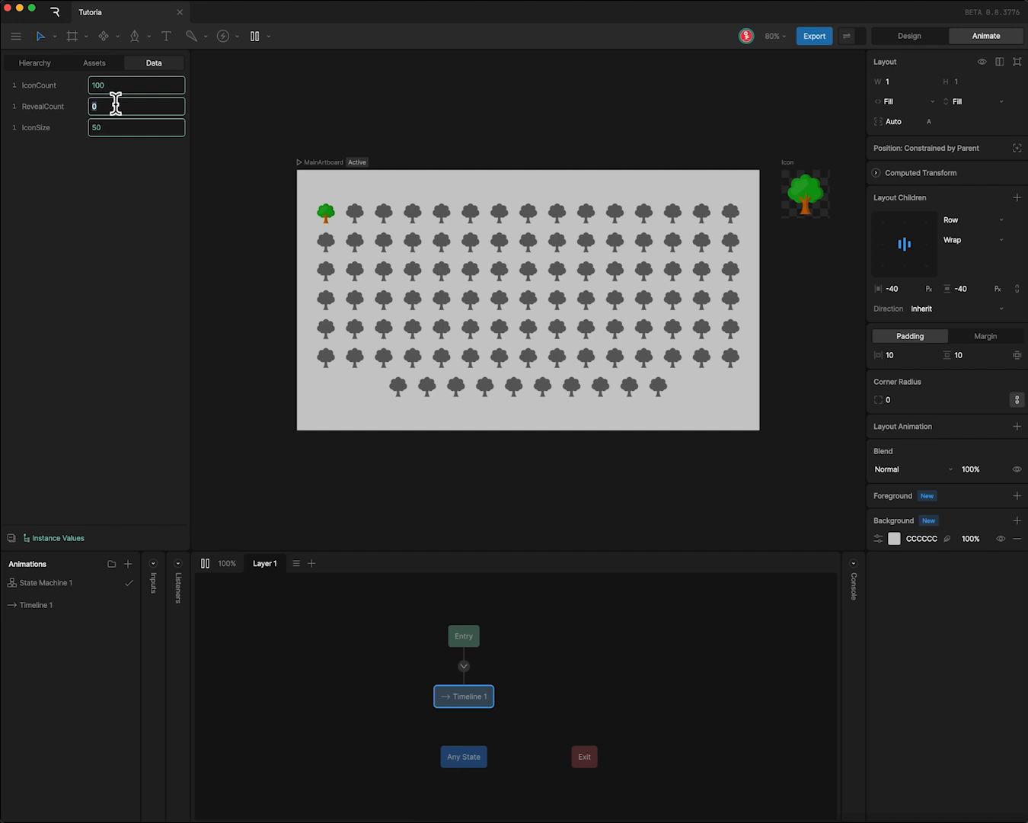
pyautogui.press('BackSpace')
pyautogui.press('Up')
pyautogui.press('Up')
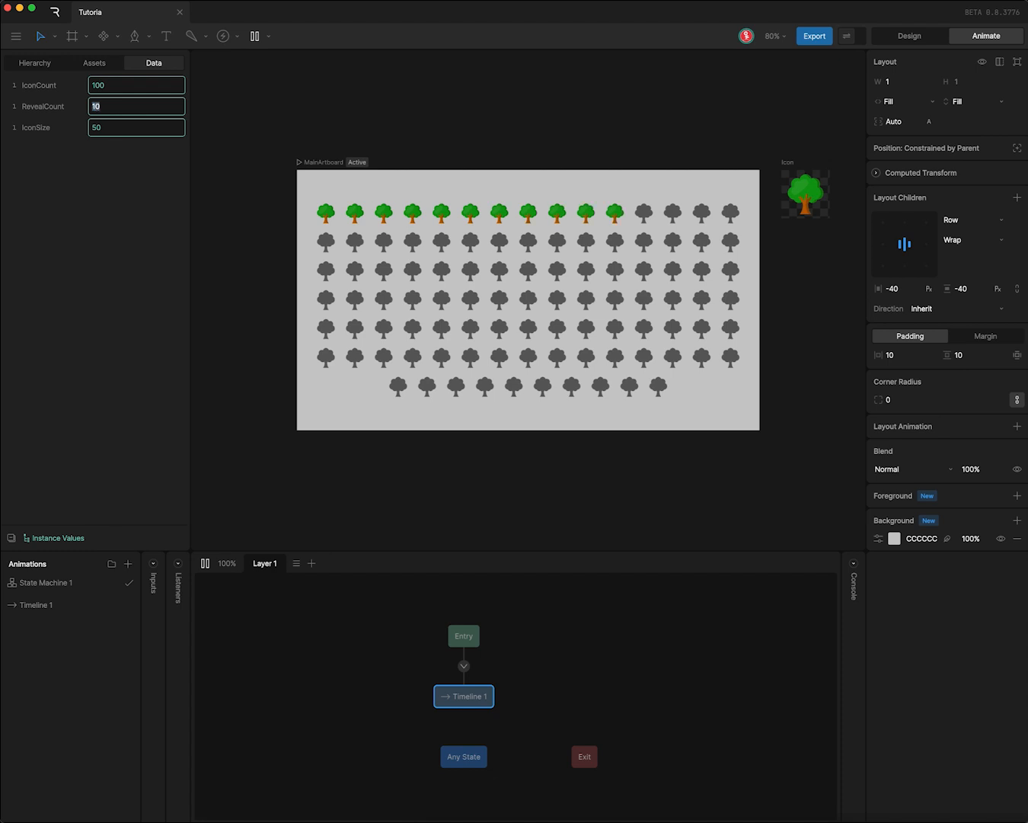
pyautogui.press('Up')
pyautogui.press('Up')
pyautogui.press('Up')
pyautogui.press('Up')
pyautogui.press('Up')
pyautogui.press('Up')
pyautogui.press('Up')
pyautogui.press('Up')
pyautogui.press('Up')
pyautogui.press('Up')
pyautogui.press('Up')
pyautogui.press('Up')
pyautogui.press('Up')
pyautogui.press('Up')
pyautogui.press('Up')
pyautogui.press('Up')
pyautogui.press('Up')
pyautogui.press('Up')
pyautogui.press('Up')
pyautogui.press('Up')
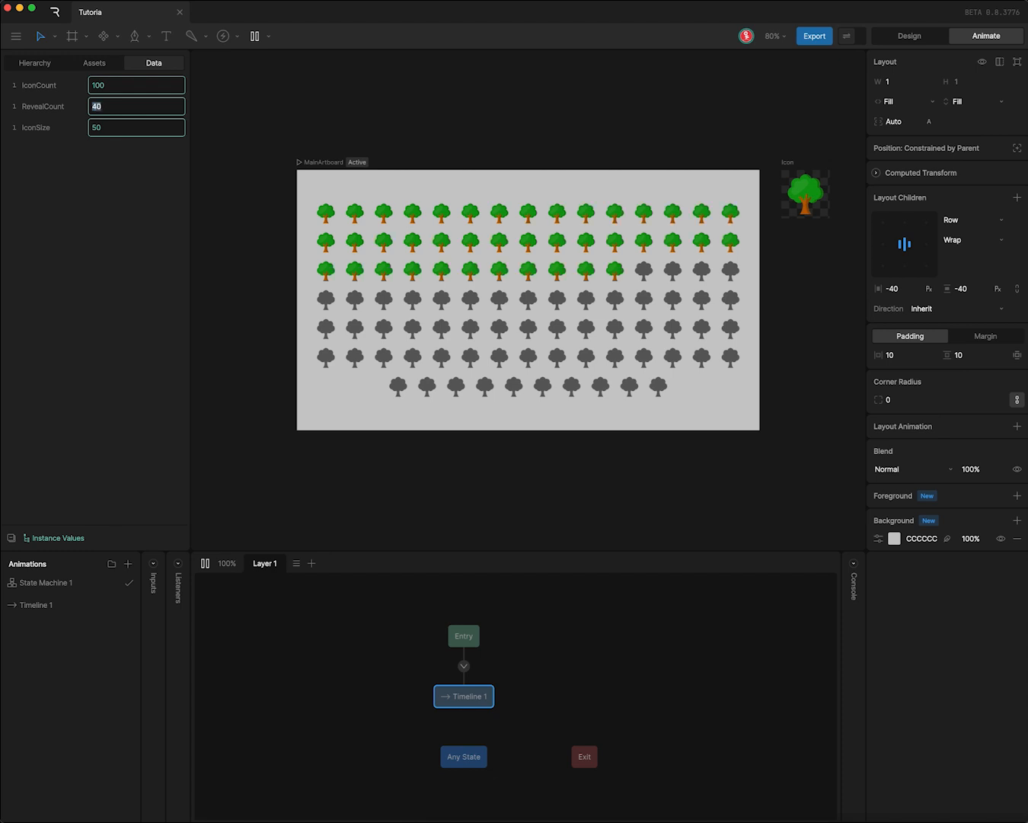
pyautogui.press('Up')
pyautogui.press('Up')
pyautogui.press('Up')
pyautogui.press('Up')
pyautogui.press('Up')
pyautogui.press('Up')
pyautogui.press('Up')
pyautogui.press('Up')
pyautogui.press('Up')
pyautogui.press('Up')
pyautogui.press('Up')
pyautogui.press('Up')
pyautogui.press('Up')
pyautogui.press('Up')
pyautogui.press('Up')
pyautogui.press('Up')
pyautogui.press('Up')
pyautogui.press('Up')
pyautogui.press('Up')
pyautogui.press('Up')
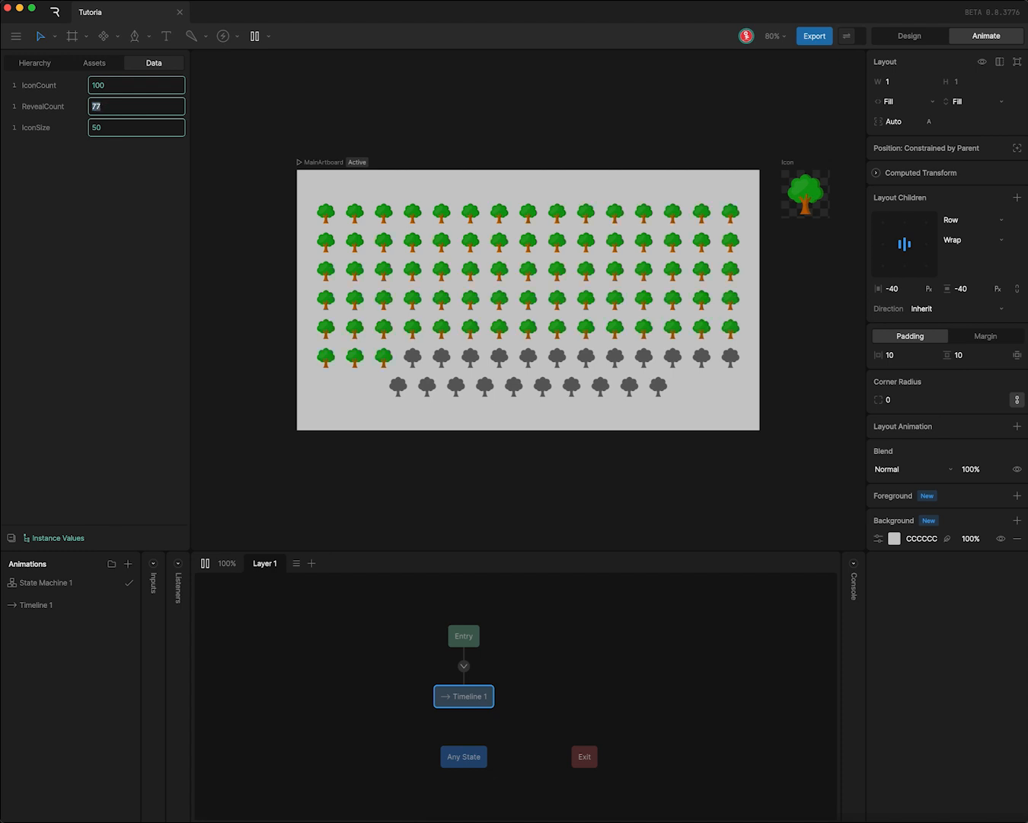
pyautogui.press('Up')
pyautogui.press('Up')
pyautogui.press('Up')
pyautogui.press('Up')
pyautogui.press('Up')
pyautogui.press('Up')
pyautogui.press('Up')
pyautogui.press('Up')
pyautogui.press('Up')
pyautogui.press('Up')
pyautogui.press('Up')
pyautogui.press('Up')
pyautogui.press('Up')
pyautogui.press('Up')
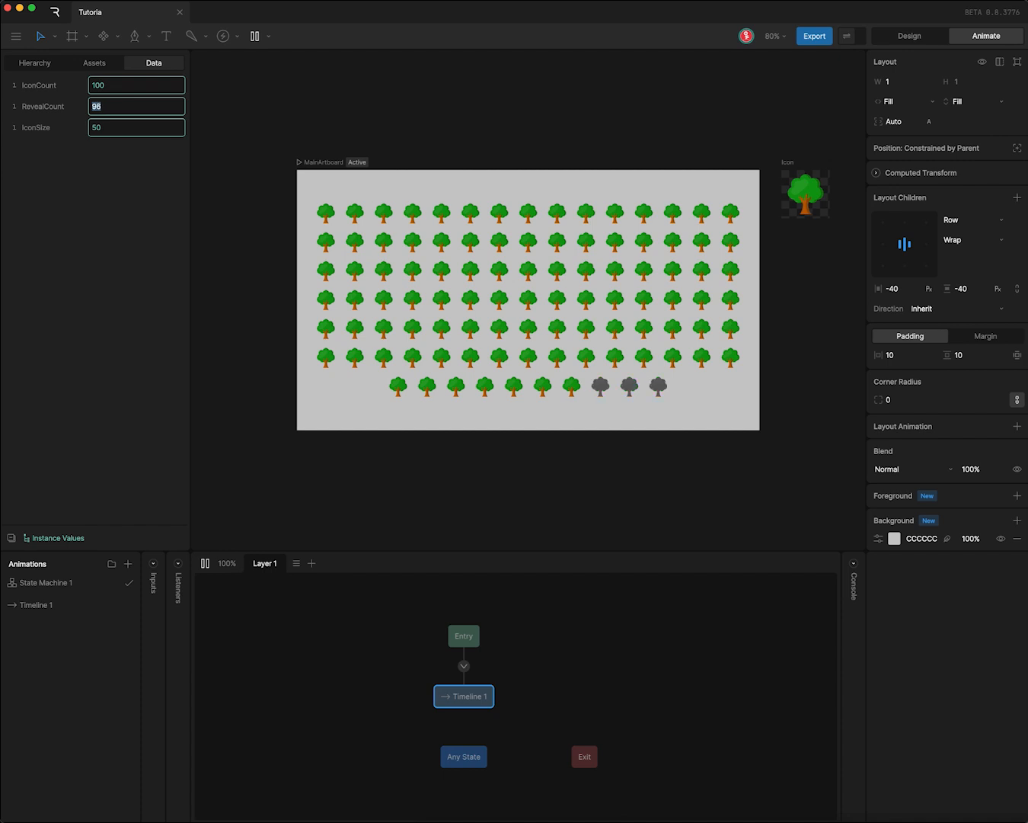
pyautogui.press('Down')
pyautogui.press('Down')
pyautogui.press('Down')
pyautogui.press('Down')
pyautogui.press('Down')
pyautogui.press('Down')
pyautogui.press('Down')
pyautogui.press('Down')
pyautogui.press('Down')
pyautogui.press('Down')
pyautogui.press('Down')
pyautogui.press('Down')
pyautogui.press('Down')
pyautogui.press('Down')
pyautogui.press('Down')
pyautogui.press('Down')
pyautogui.press('Down')
pyautogui.press('Down')
pyautogui.press('Down')
pyautogui.press('Down')
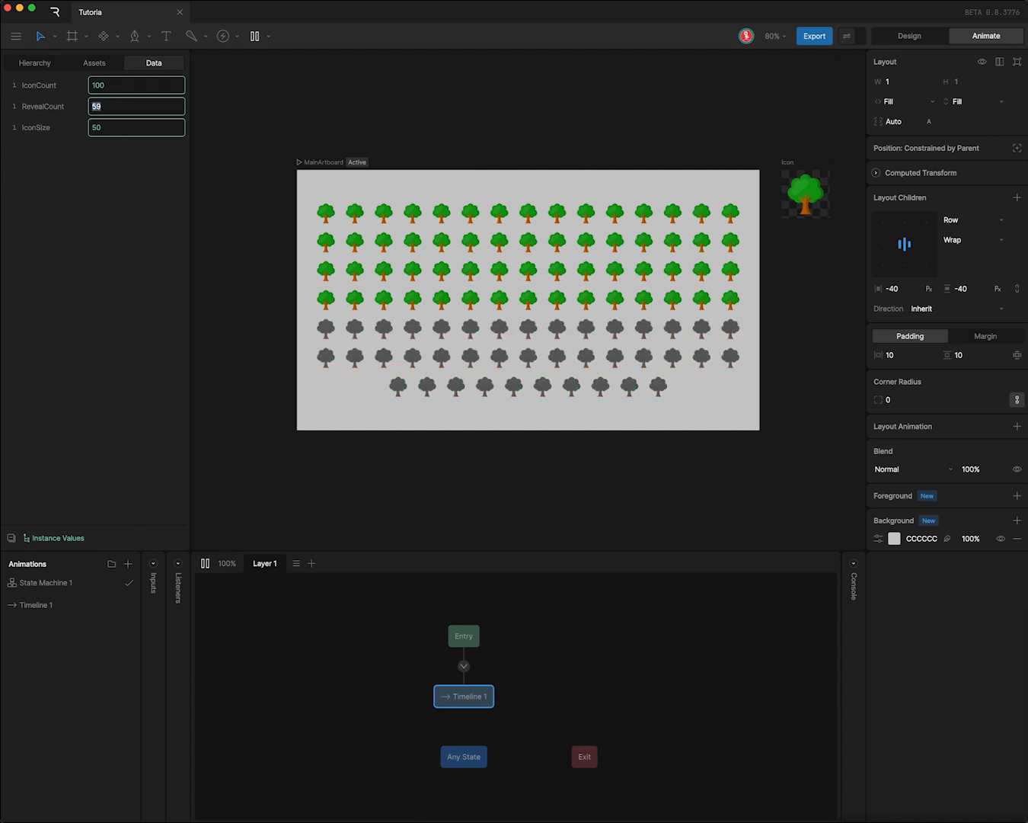